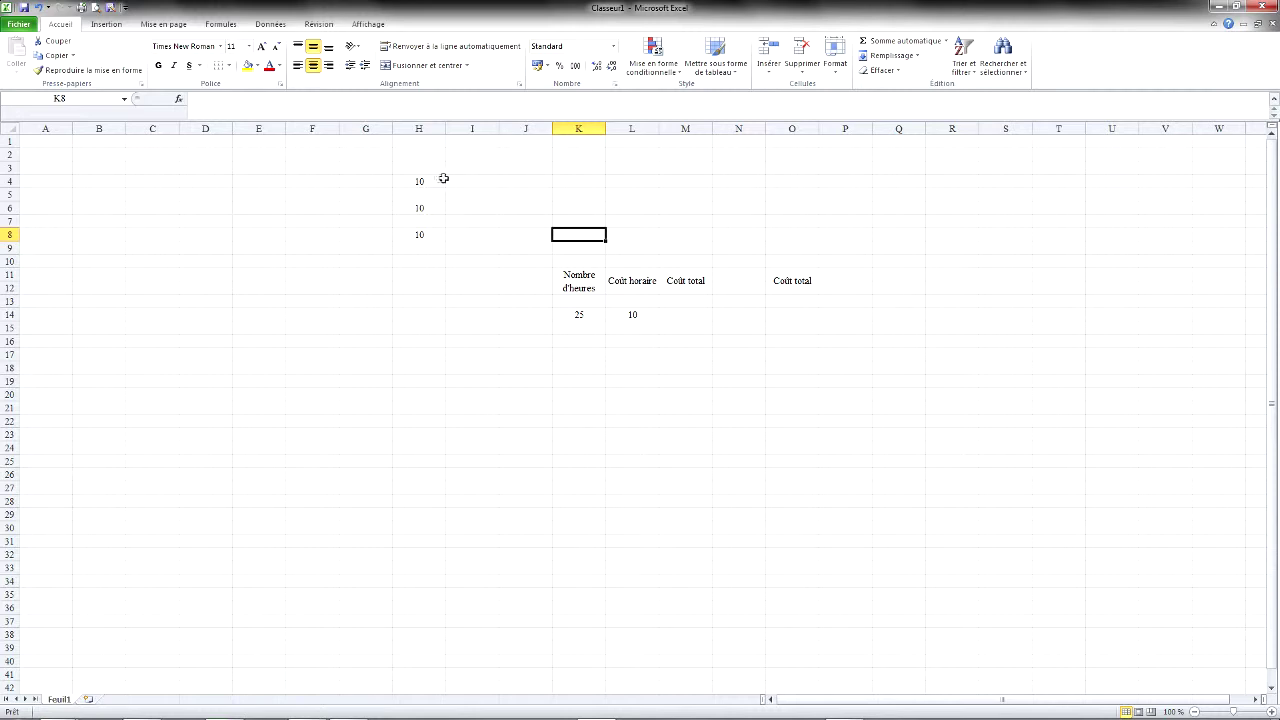
Step: Enter the word Texte in cell I4 and the decimal value 10.2 in cell J4
left_click(425, 180)
left_click(480, 178)
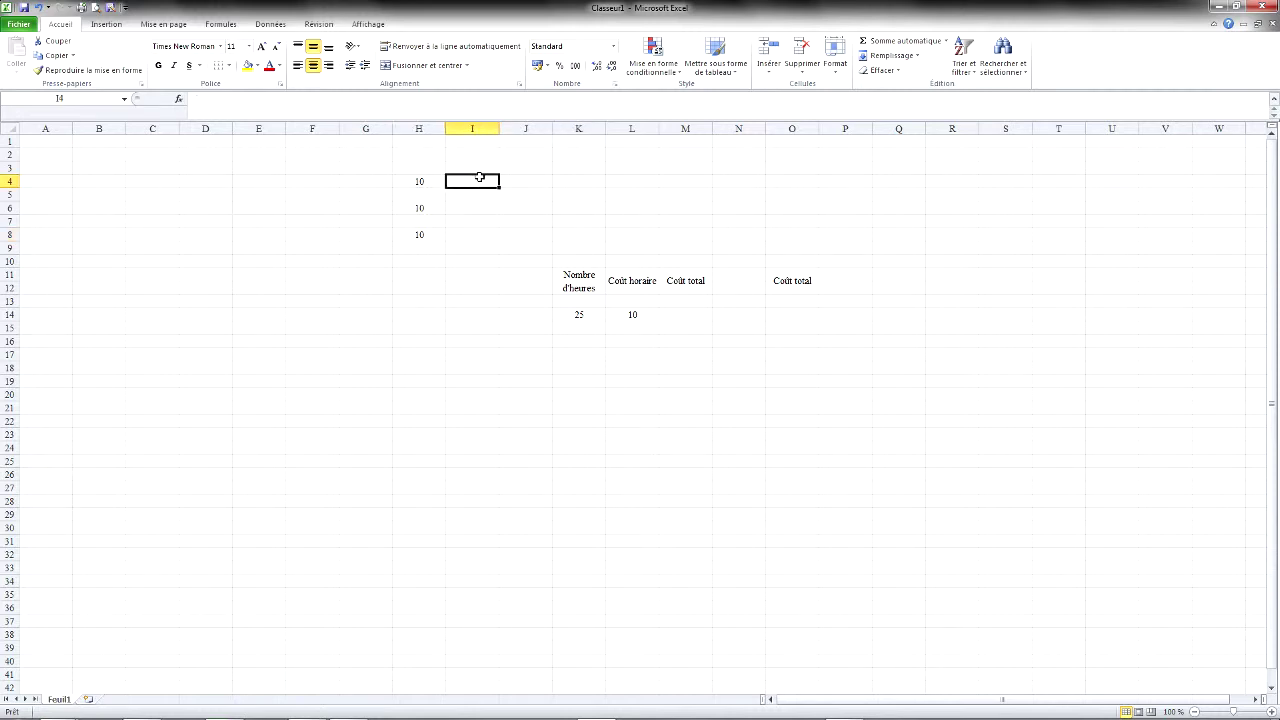
type("Texte")
key("Return")
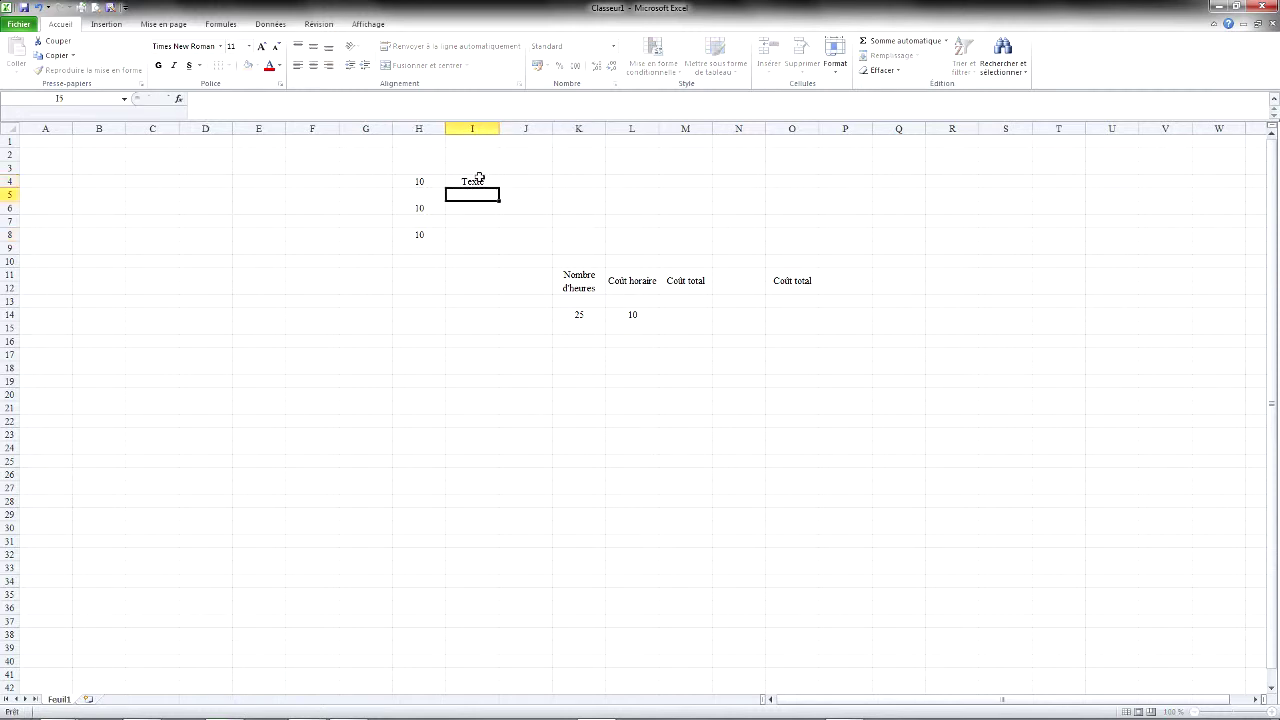
left_click(512, 181)
type("10.2")
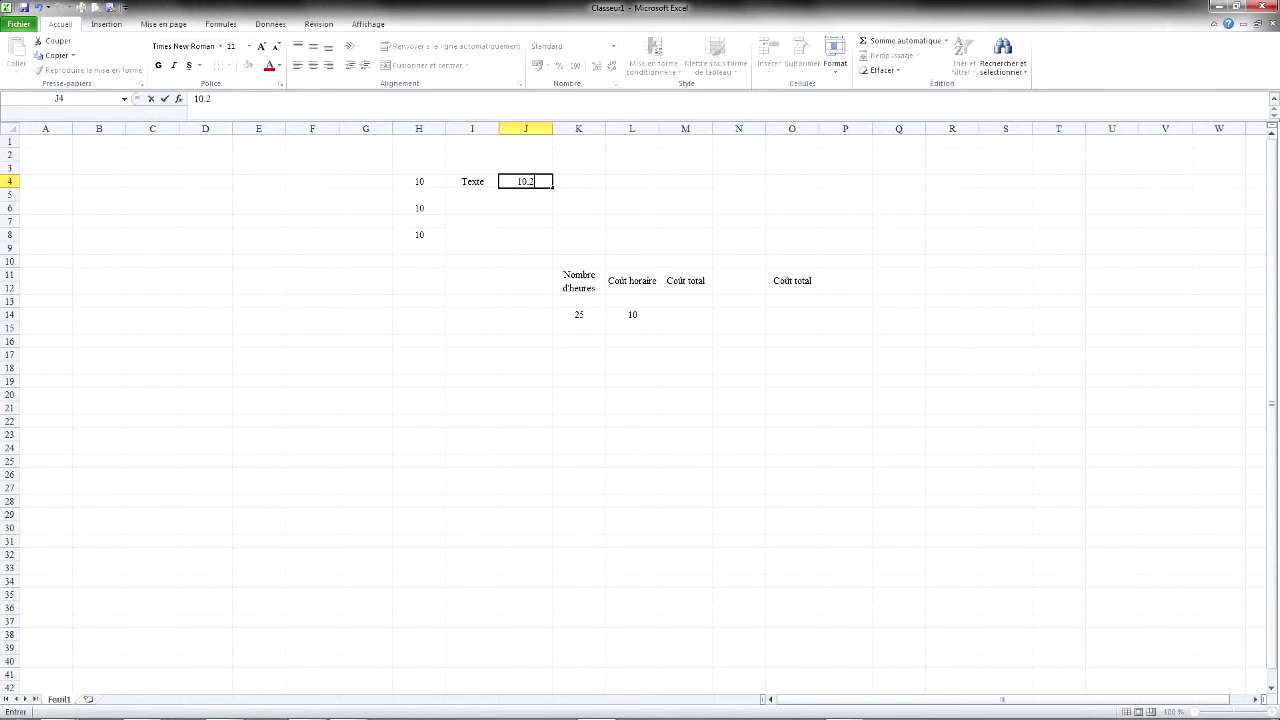
key("Return")
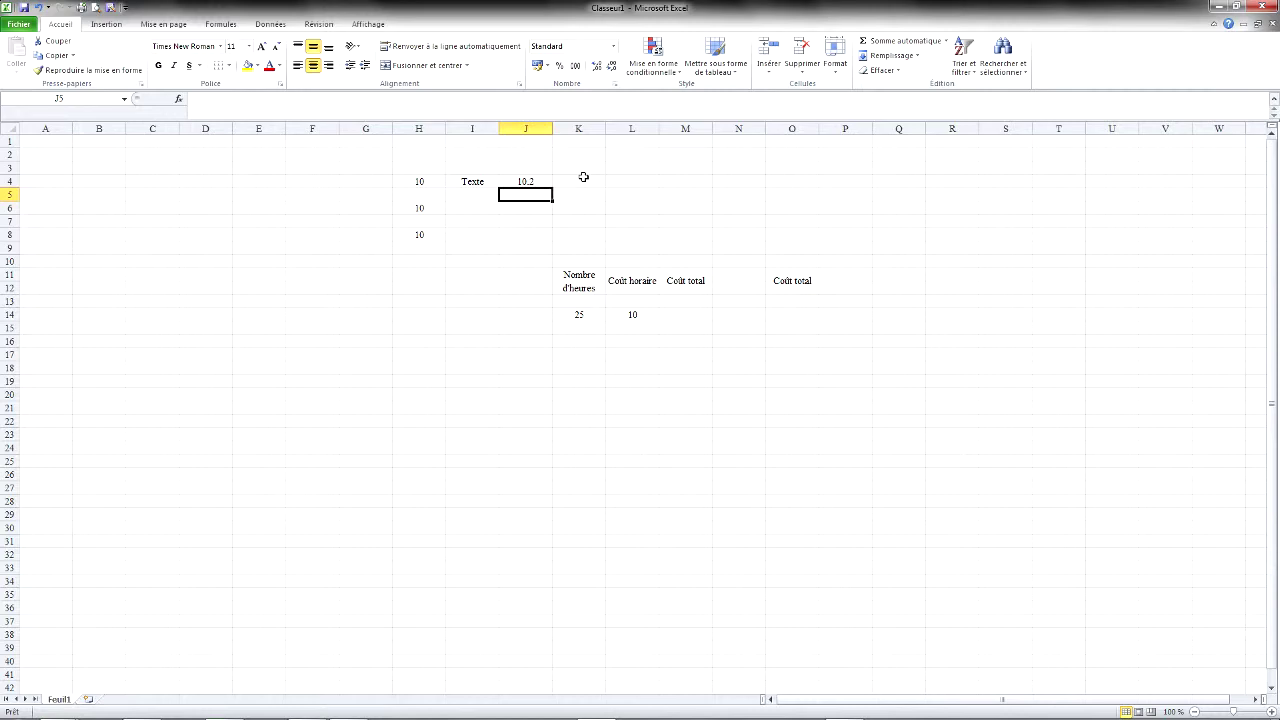
left_click(535, 183)
left_click(588, 178)
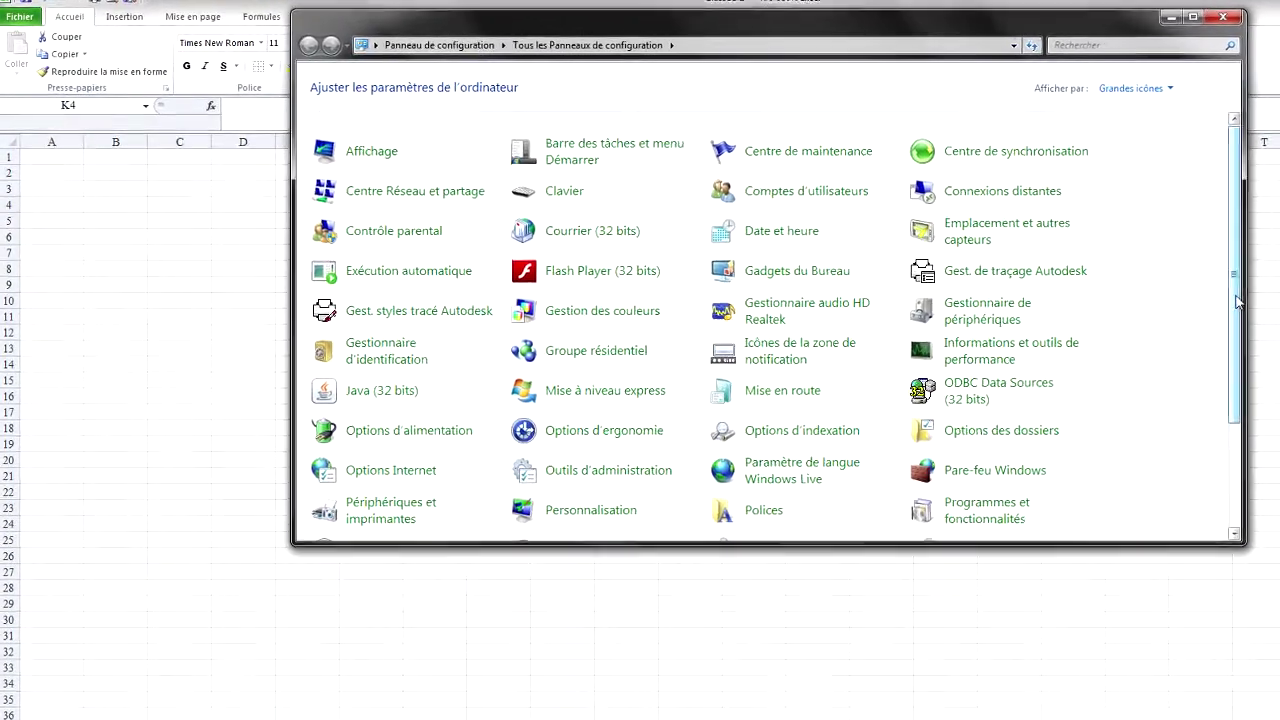
Step: In the Windows Control Panel, open the additional number format settings of Région et langue and inspect the decimal symbol choices
scroll(795, 350, "down", 3)
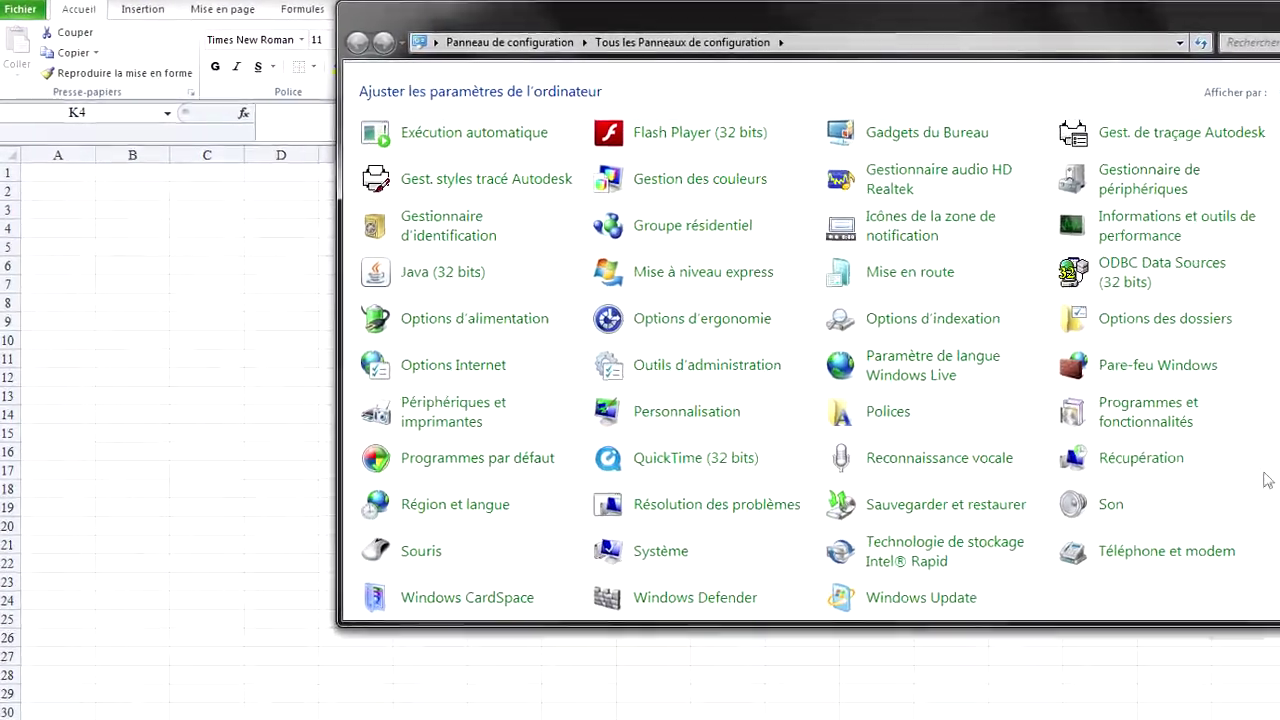
left_click(445, 524)
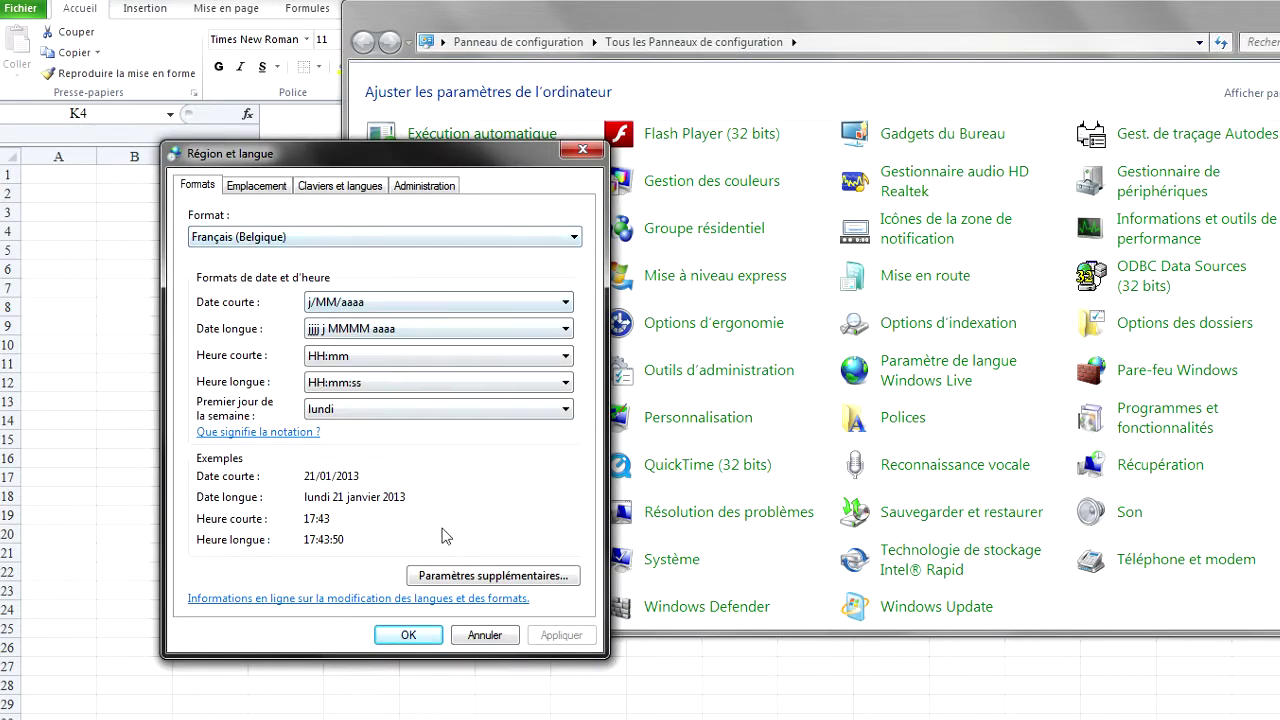
left_click(468, 577)
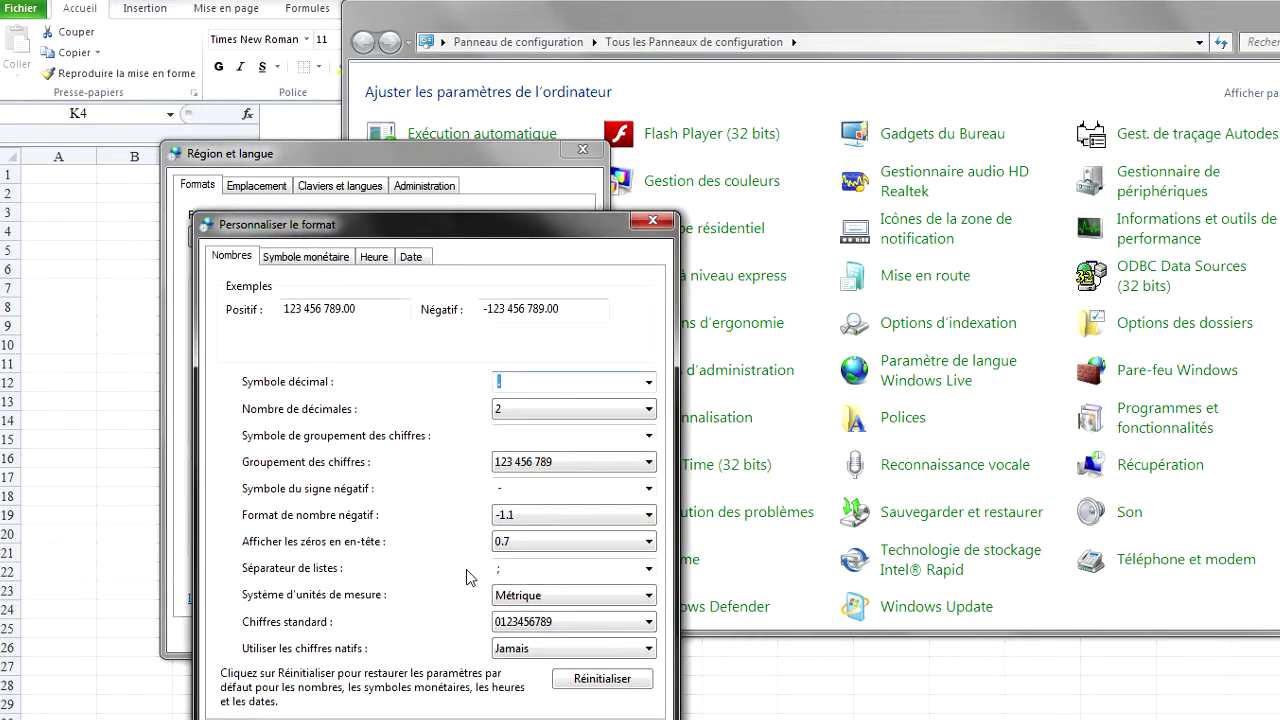
left_click(510, 382)
left_click(649, 382)
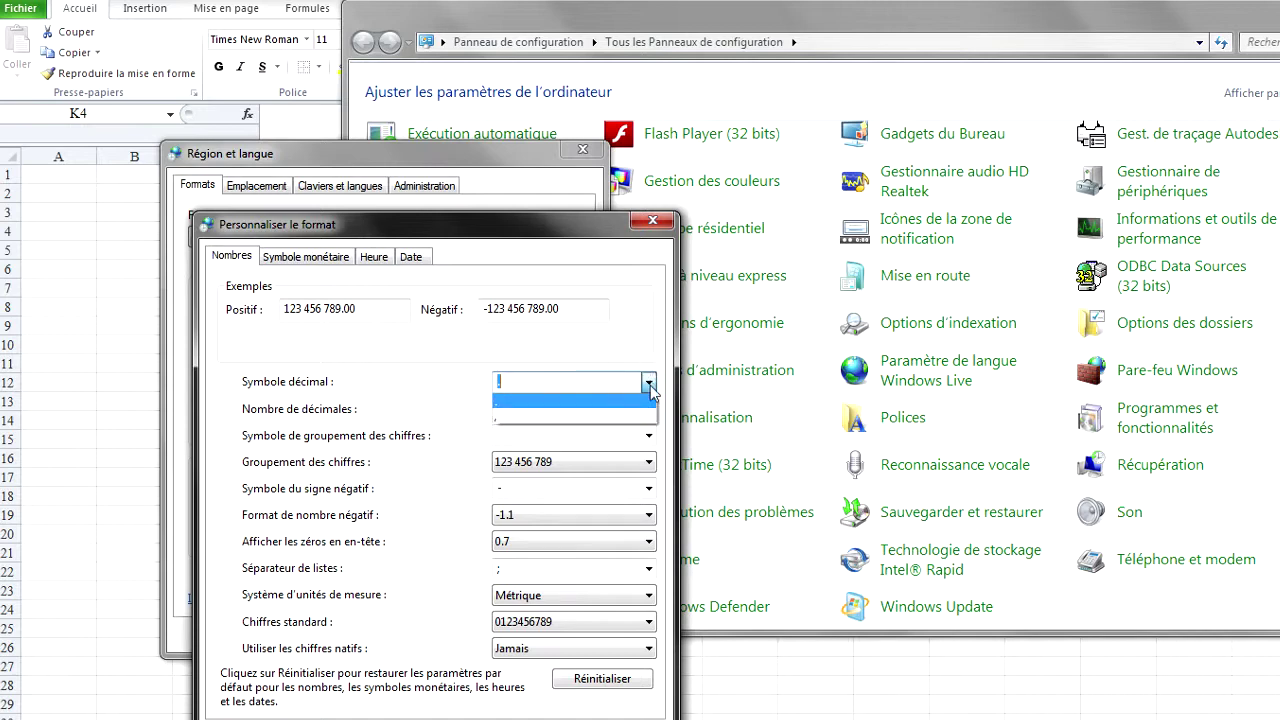
left_click(586, 337)
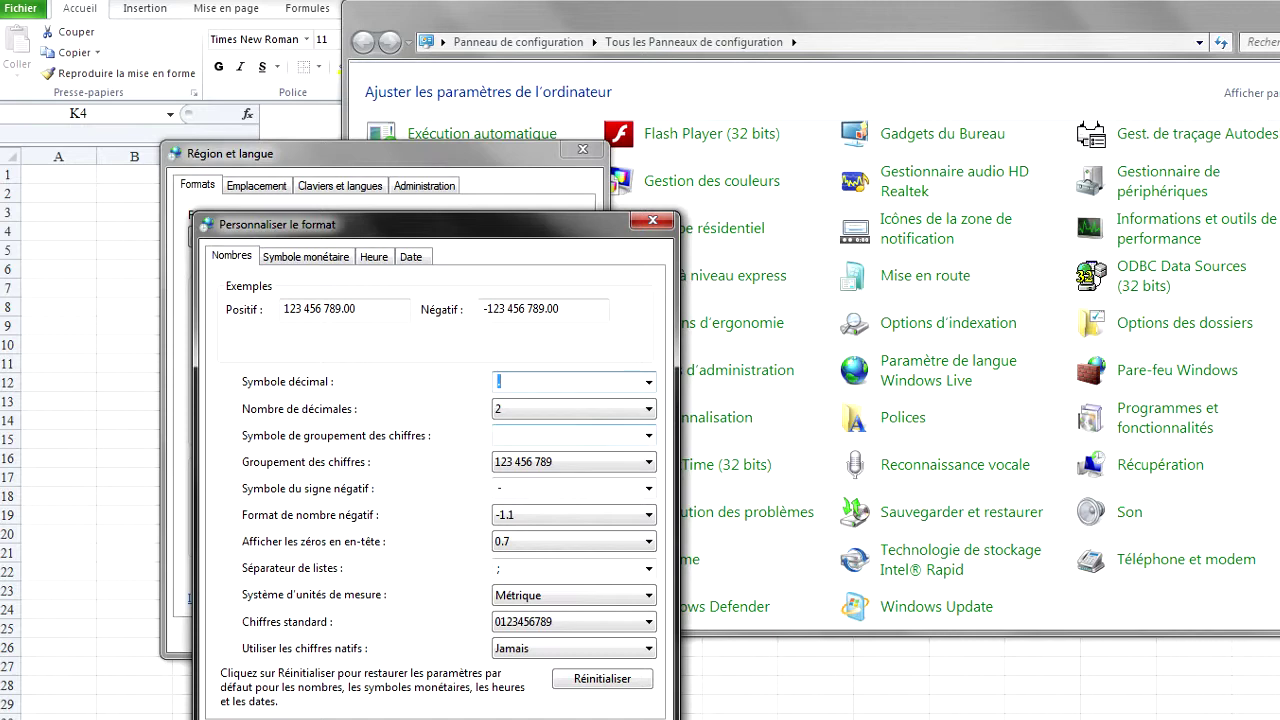
Step: Check the digit grouping symbol choices and the positive number example, and close the regional settings and Control Panel to return to Excel
left_click(649, 437)
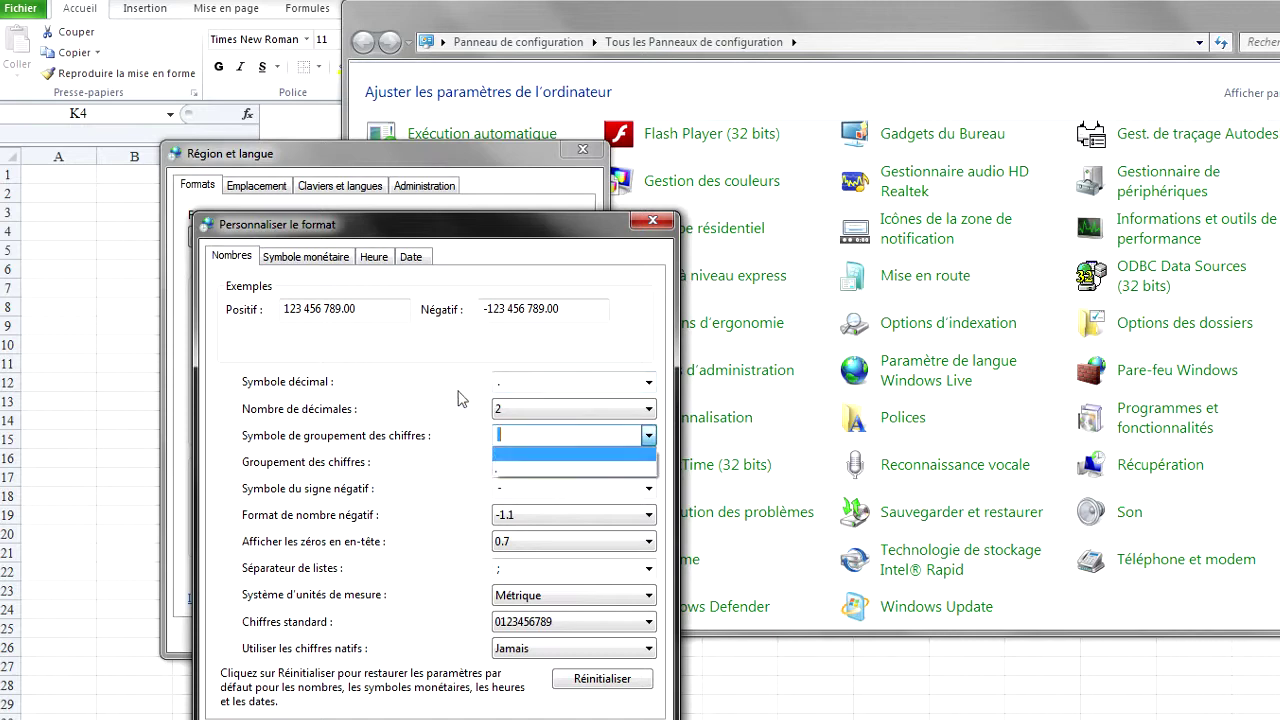
left_click(466, 355)
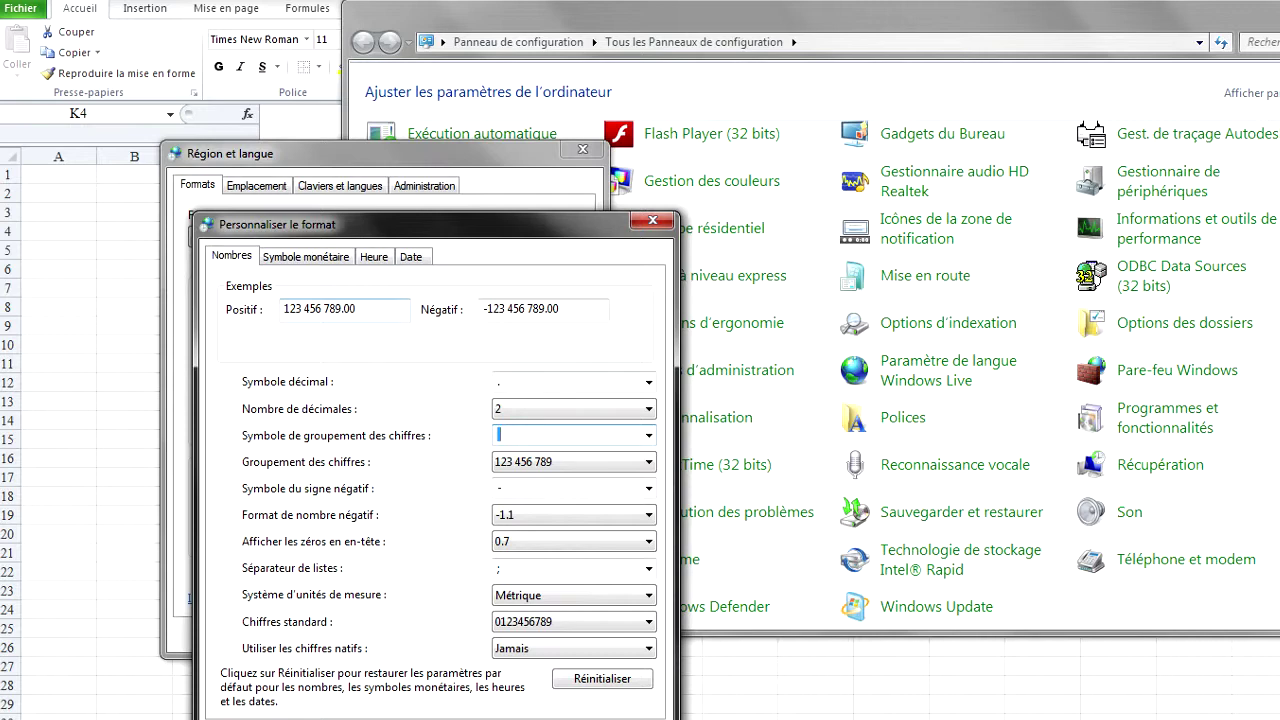
left_click_drag(356, 308, 280, 309)
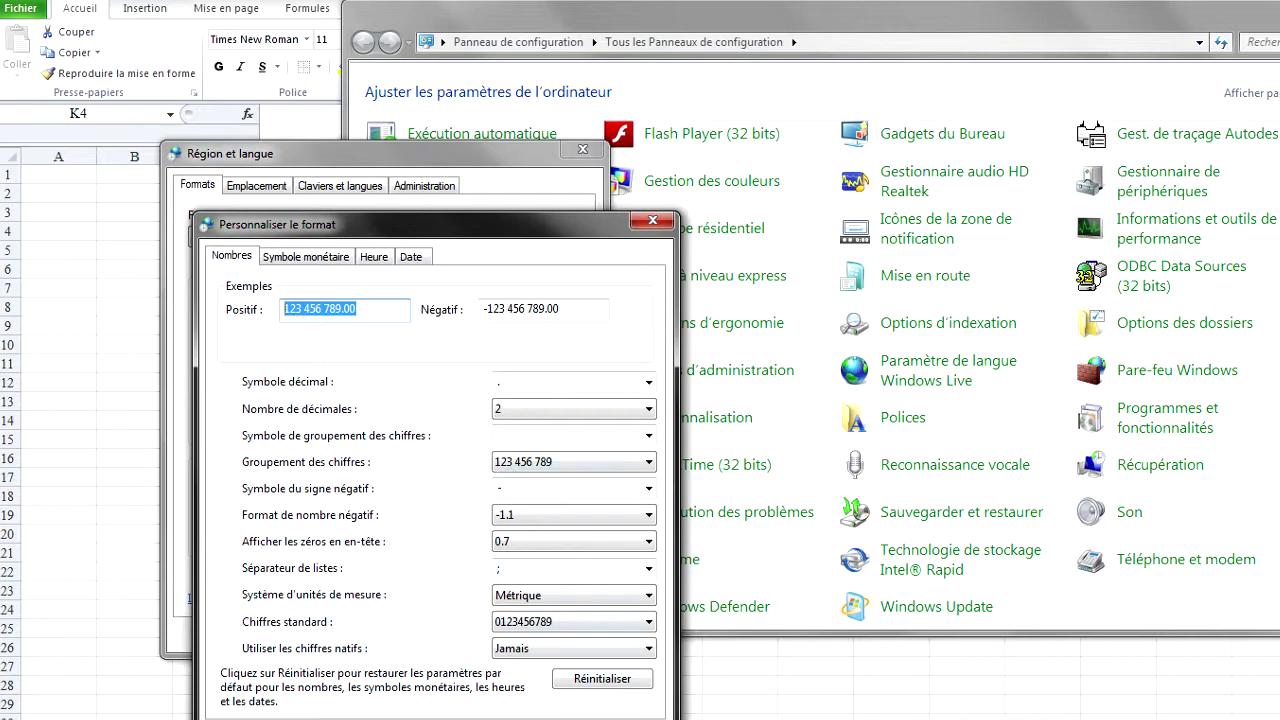
left_click(594, 715)
left_click(418, 634)
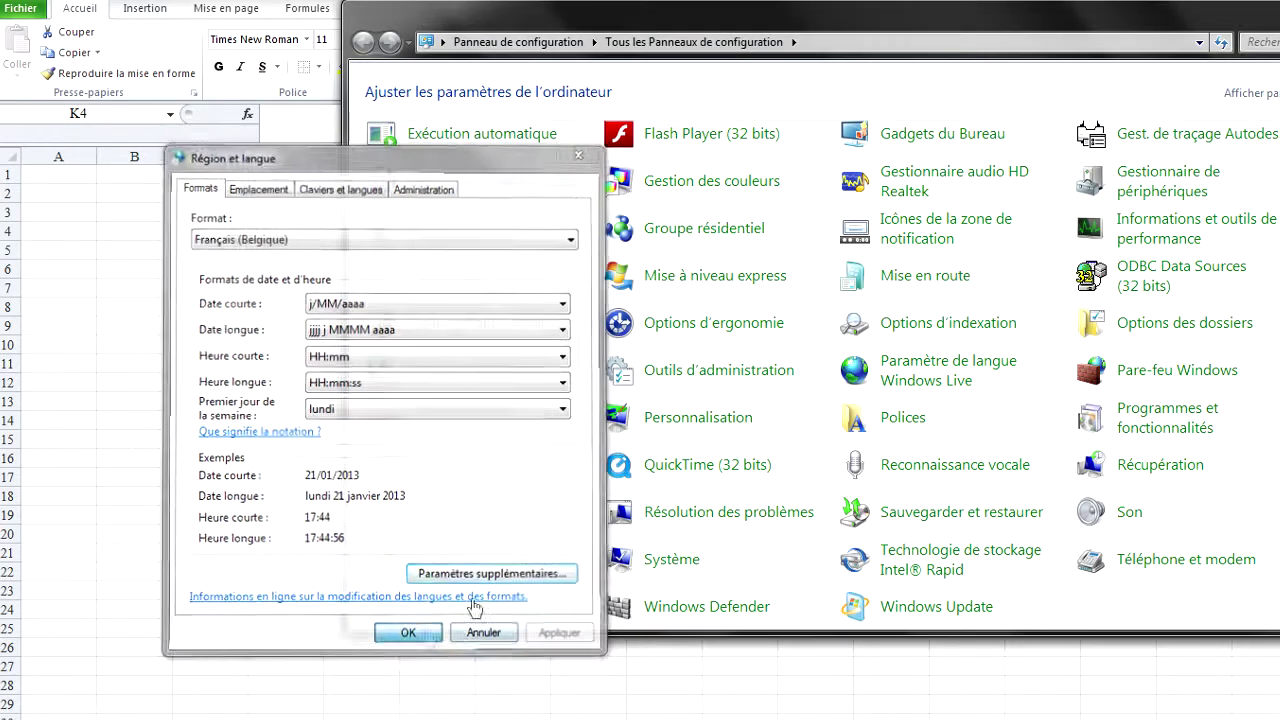
left_click(1279, 9)
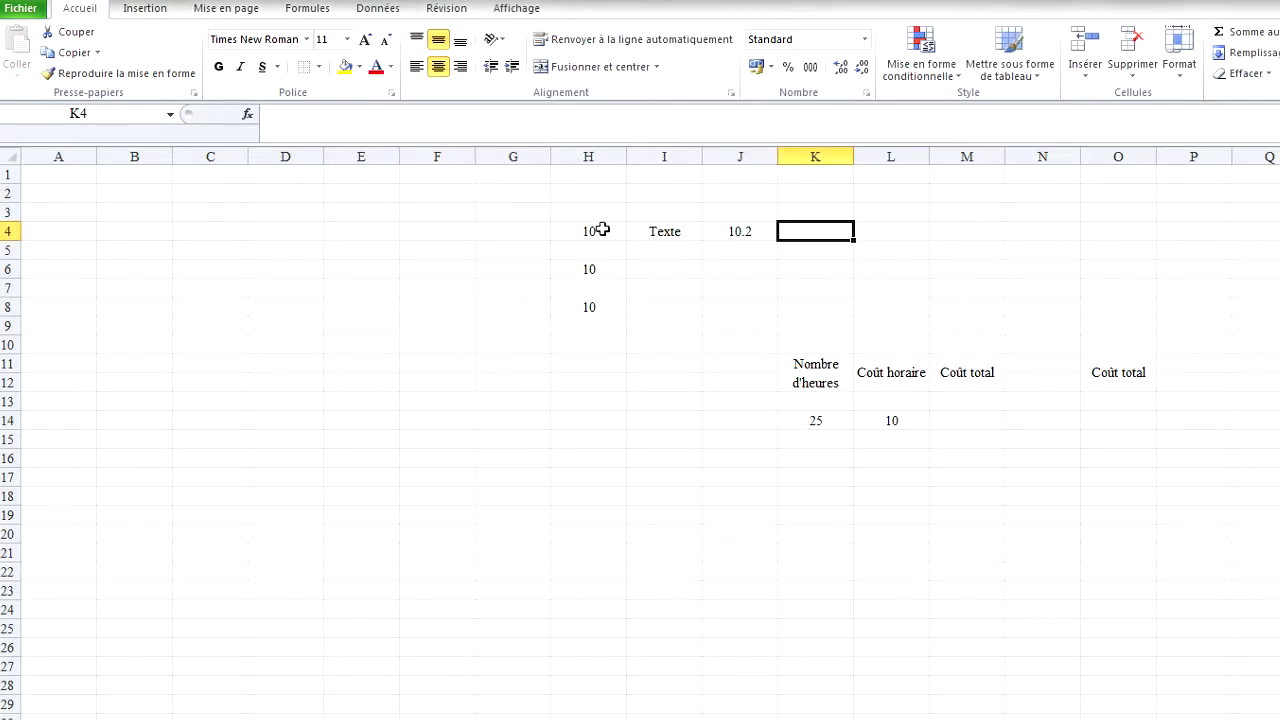
Step: Change the value in cell H6 to 10.899
left_click(601, 270)
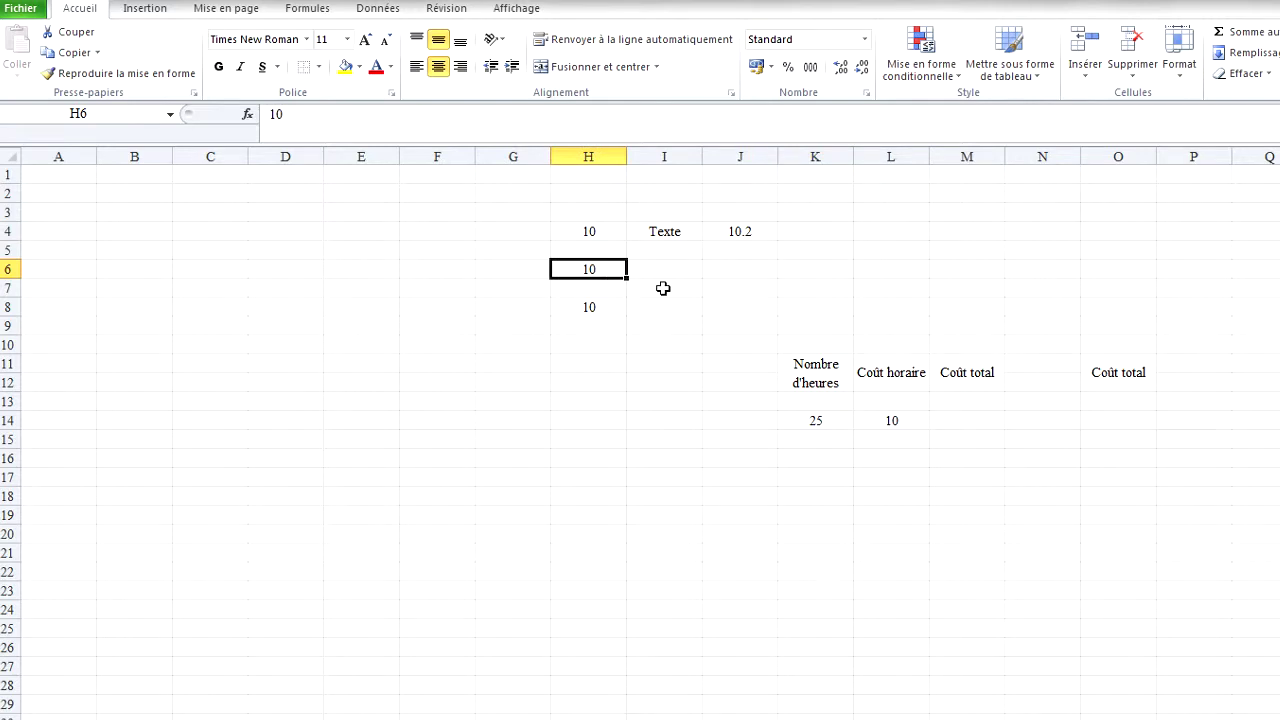
double_click(606, 268)
type(".89")
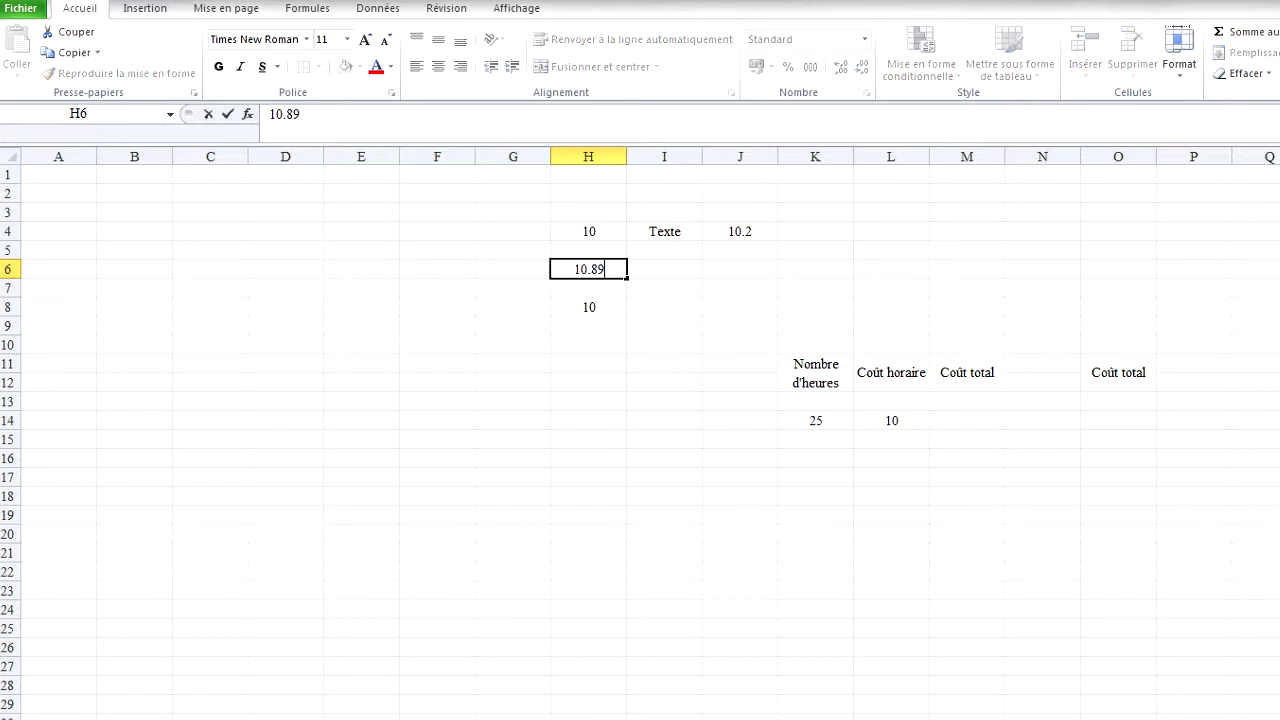
key("Return")
key("Up")
key("Right")
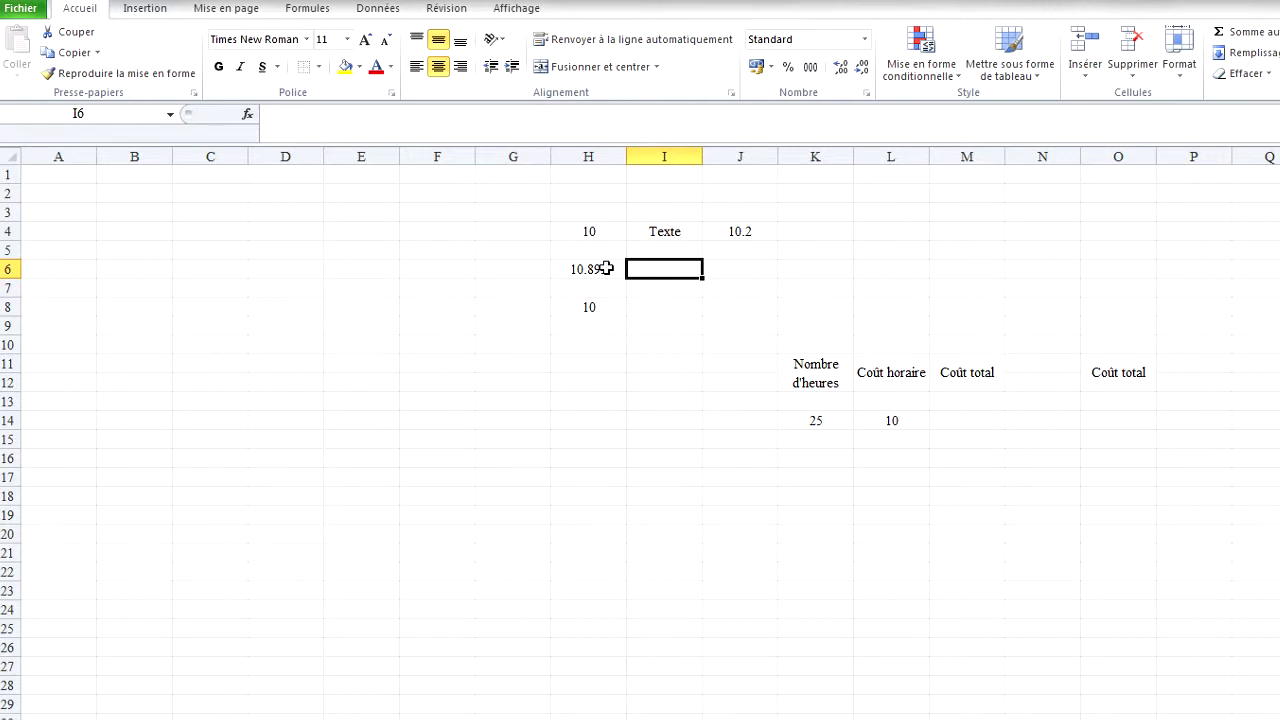
Step: Enter 12.5 in cell I6 and 125.65897 in cell J6
type("12.5")
key("Return")
key("Up")
key("Right")
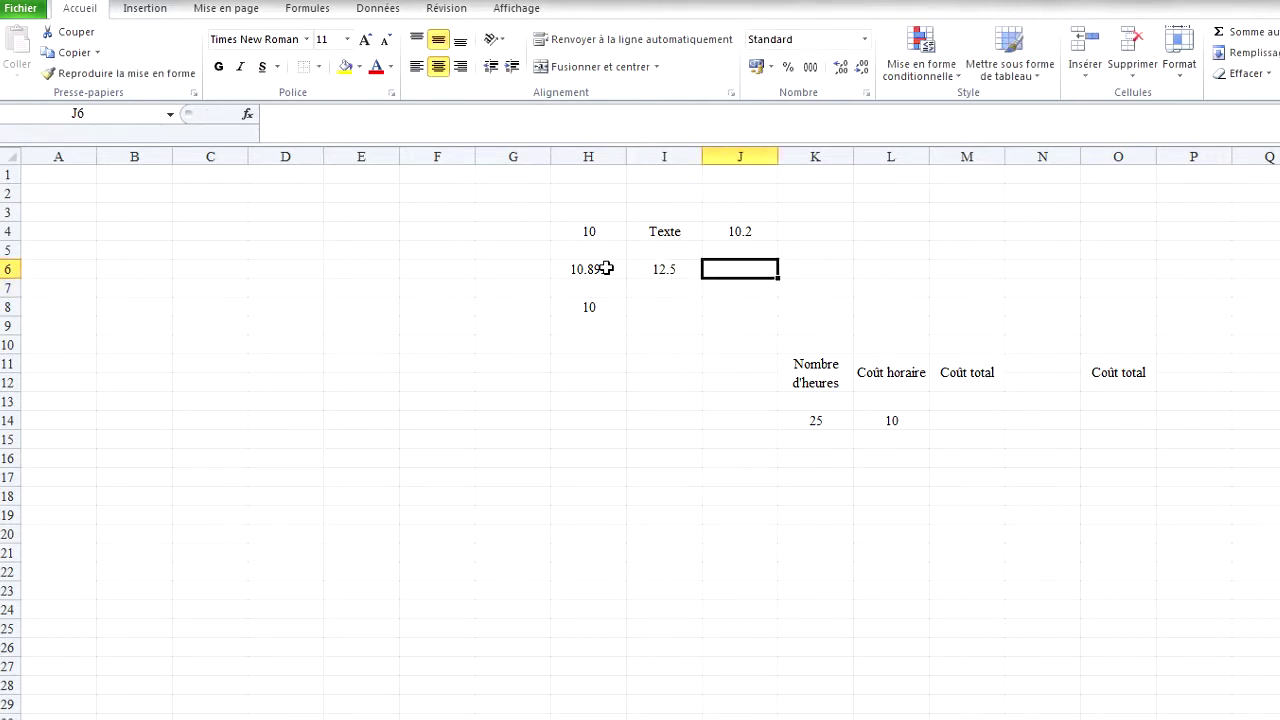
type("125.")
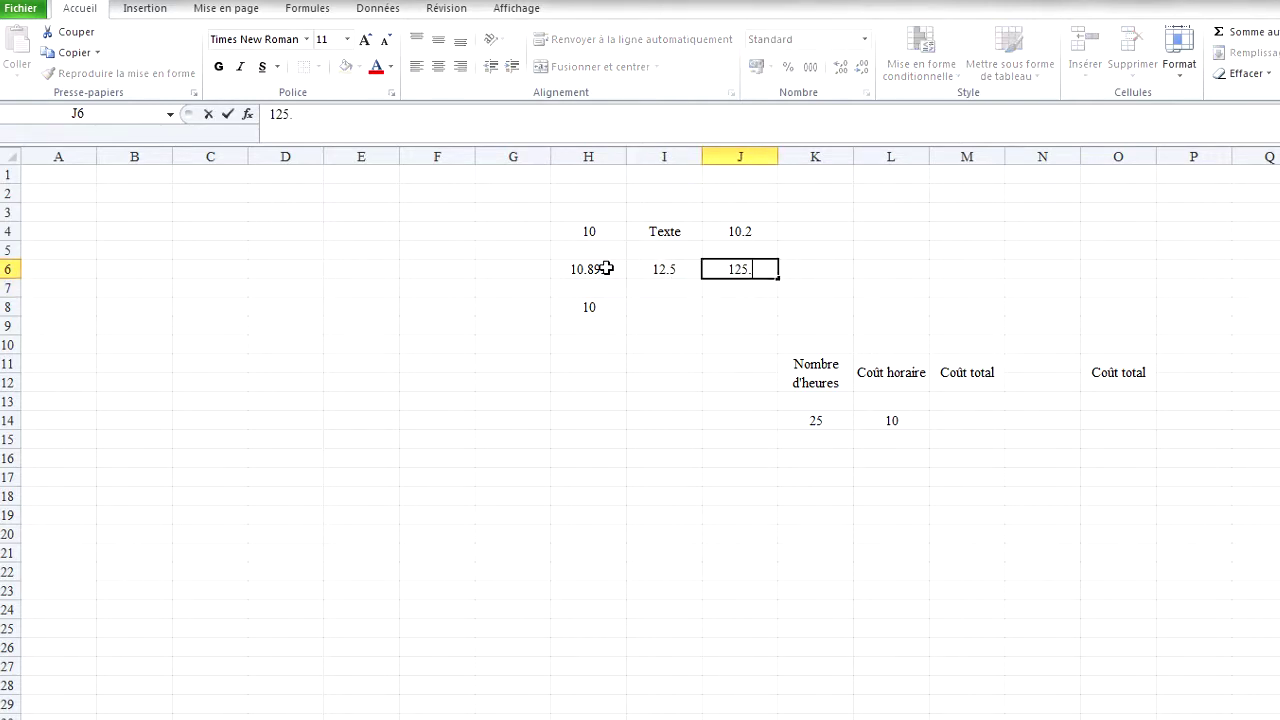
type("65897")
key("Return")
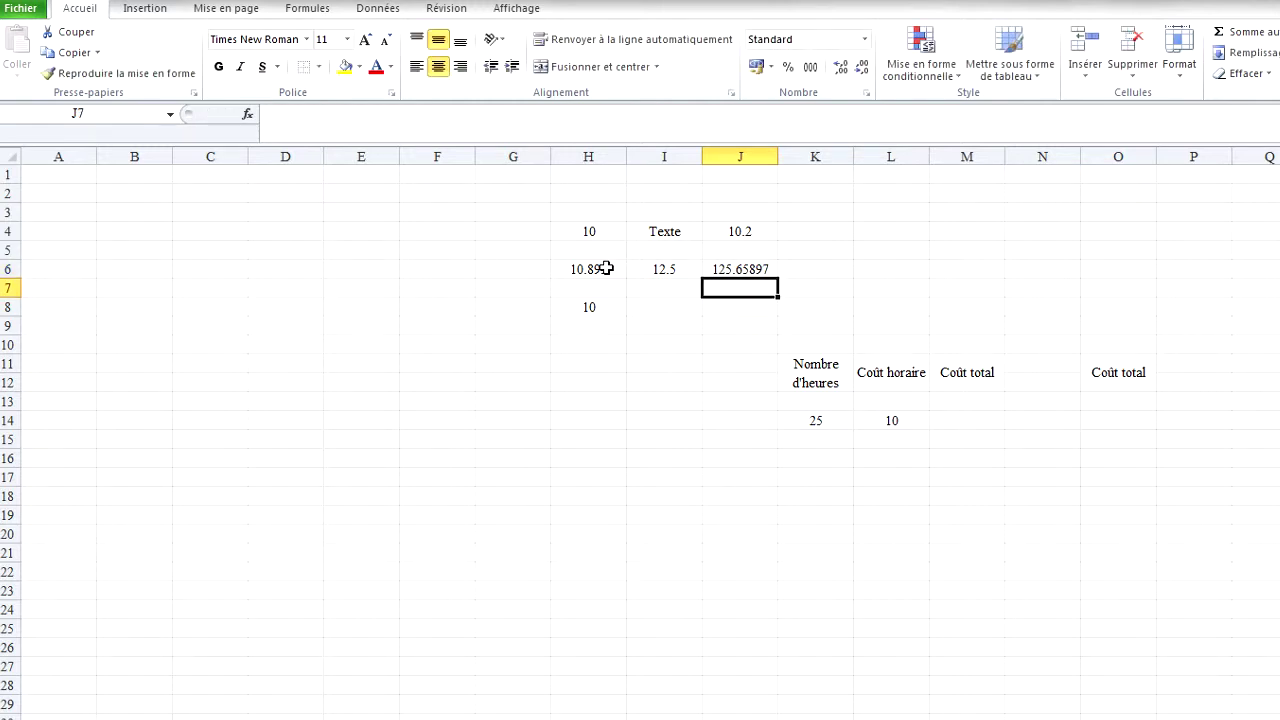
left_click(818, 262)
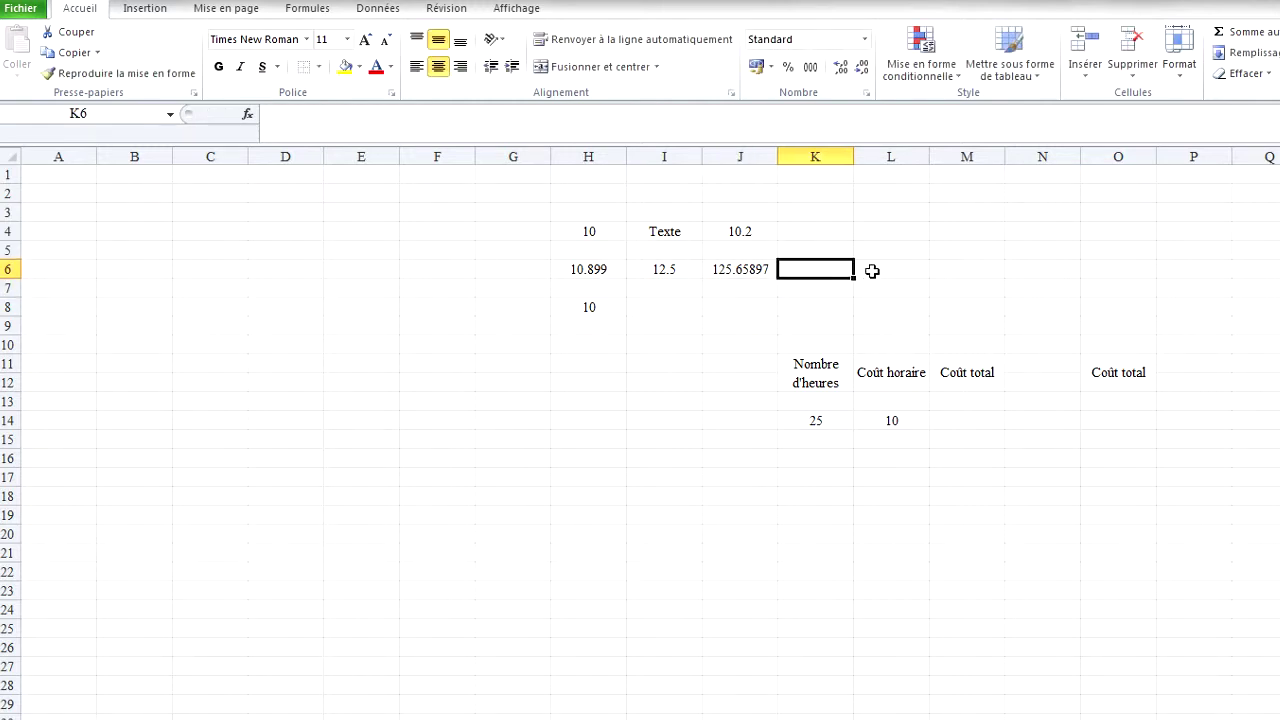
left_click(903, 267)
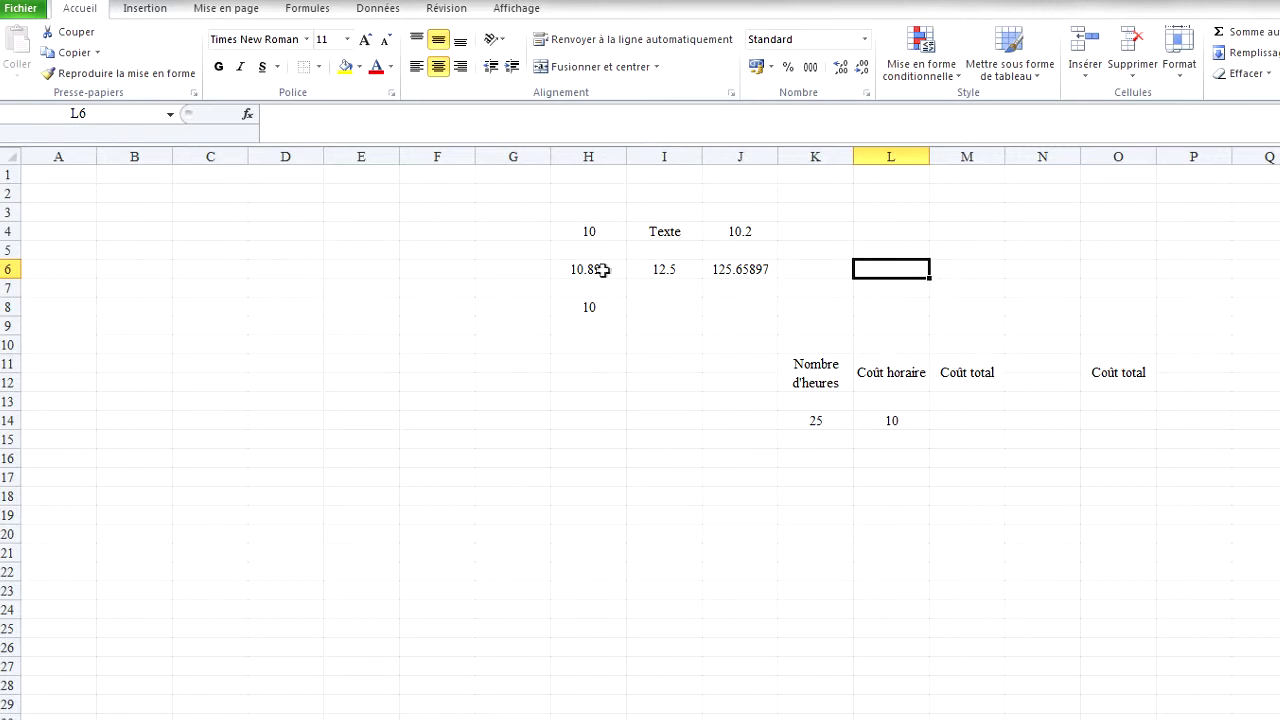
Step: Review the number categories and border options in the cell format settings for H6:J6, leaving the settings without changes
left_click_drag(598, 269, 772, 264)
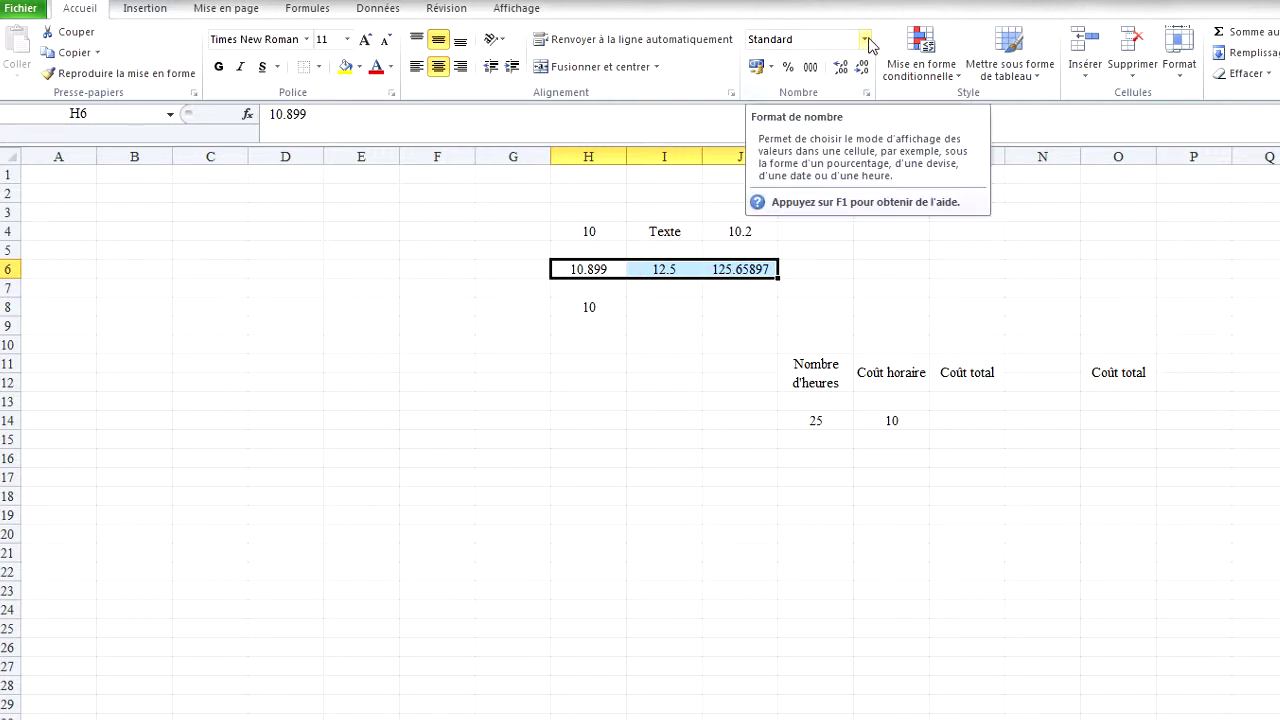
right_click(616, 267)
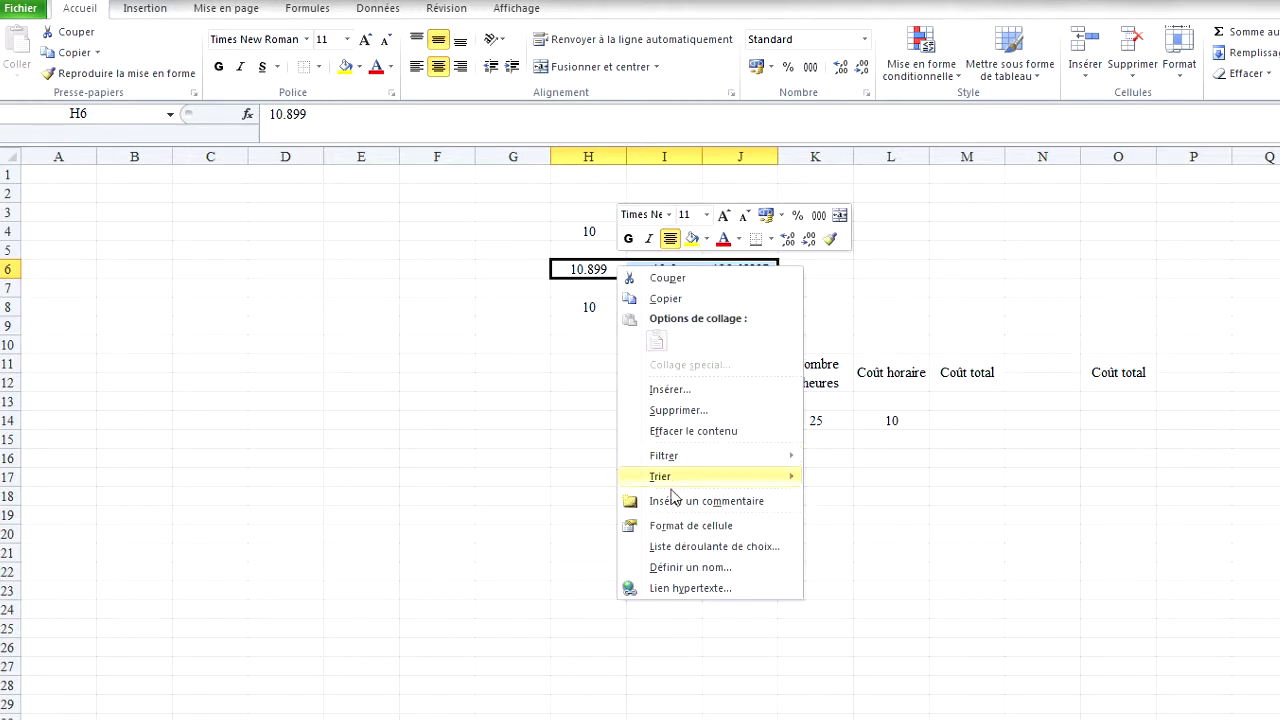
left_click(676, 526)
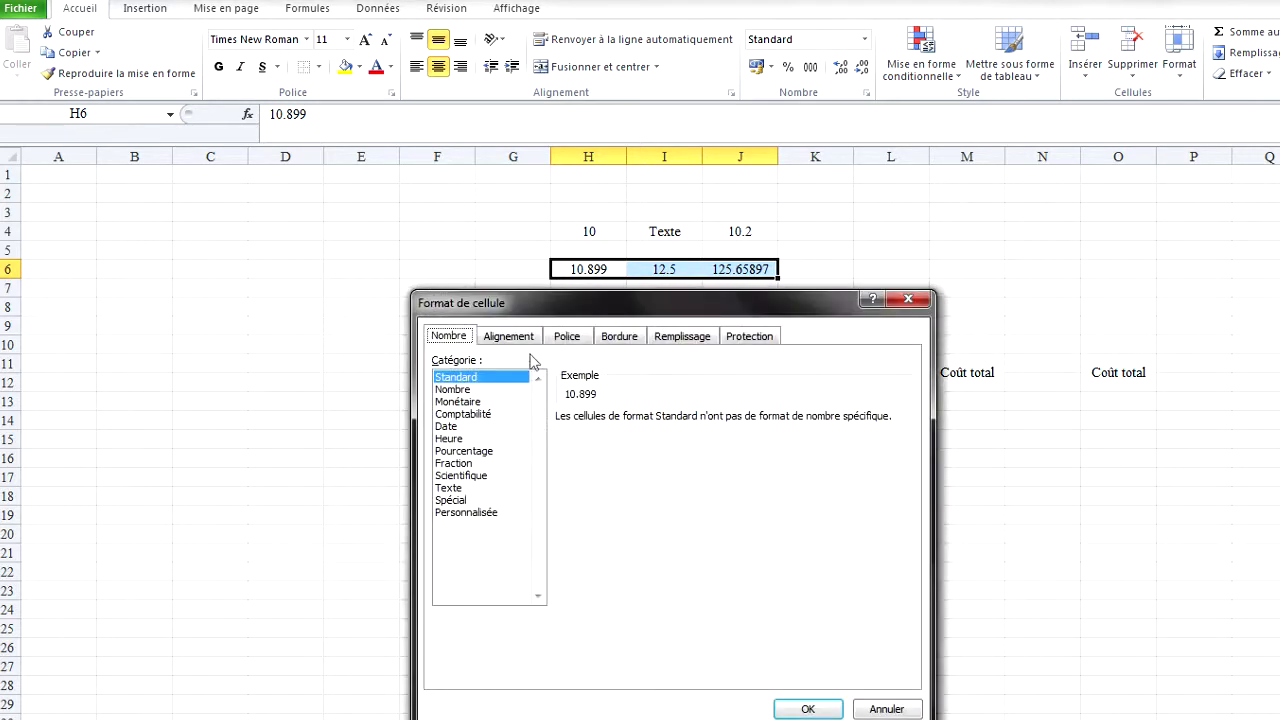
left_click_drag(566, 308, 684, 329)
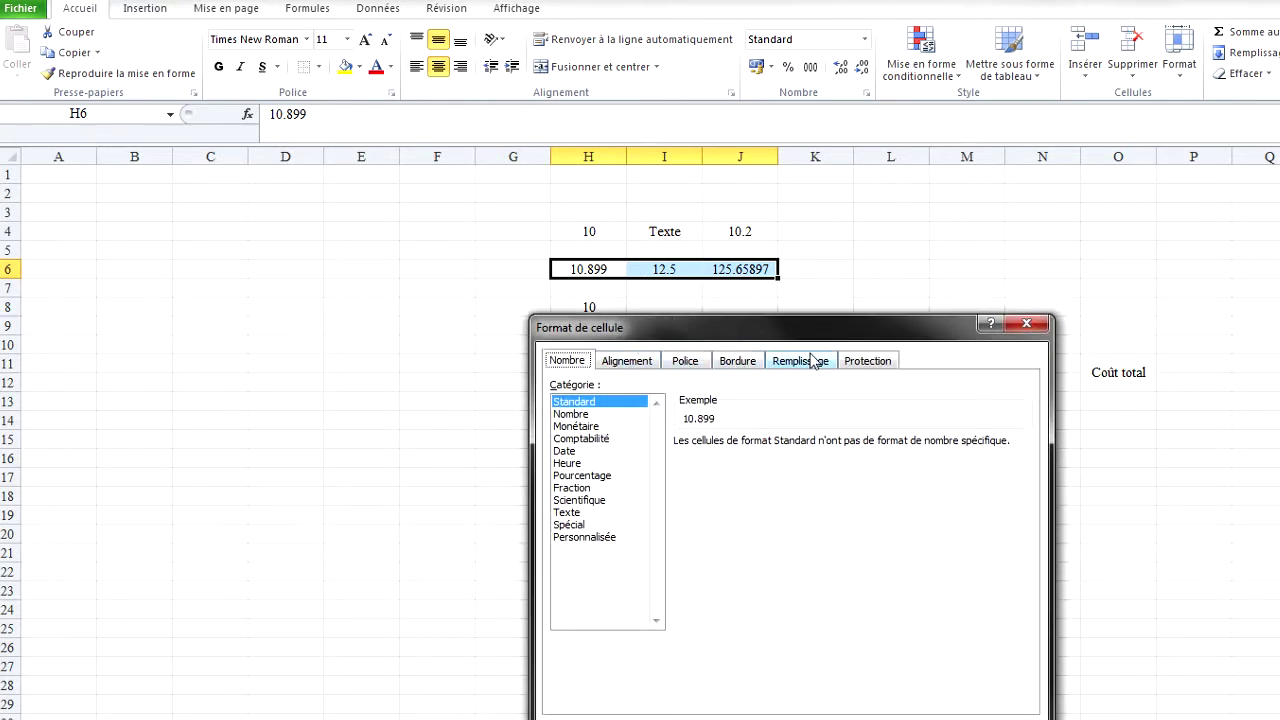
left_click(745, 364)
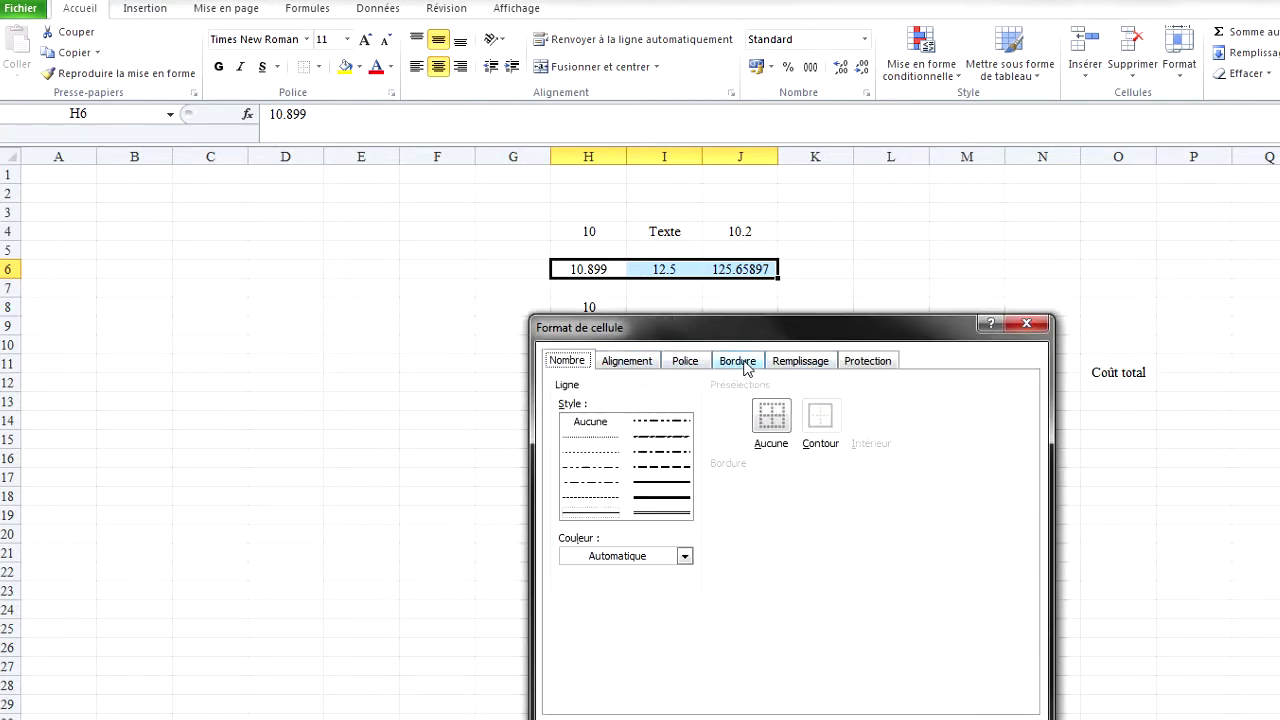
left_click(557, 361)
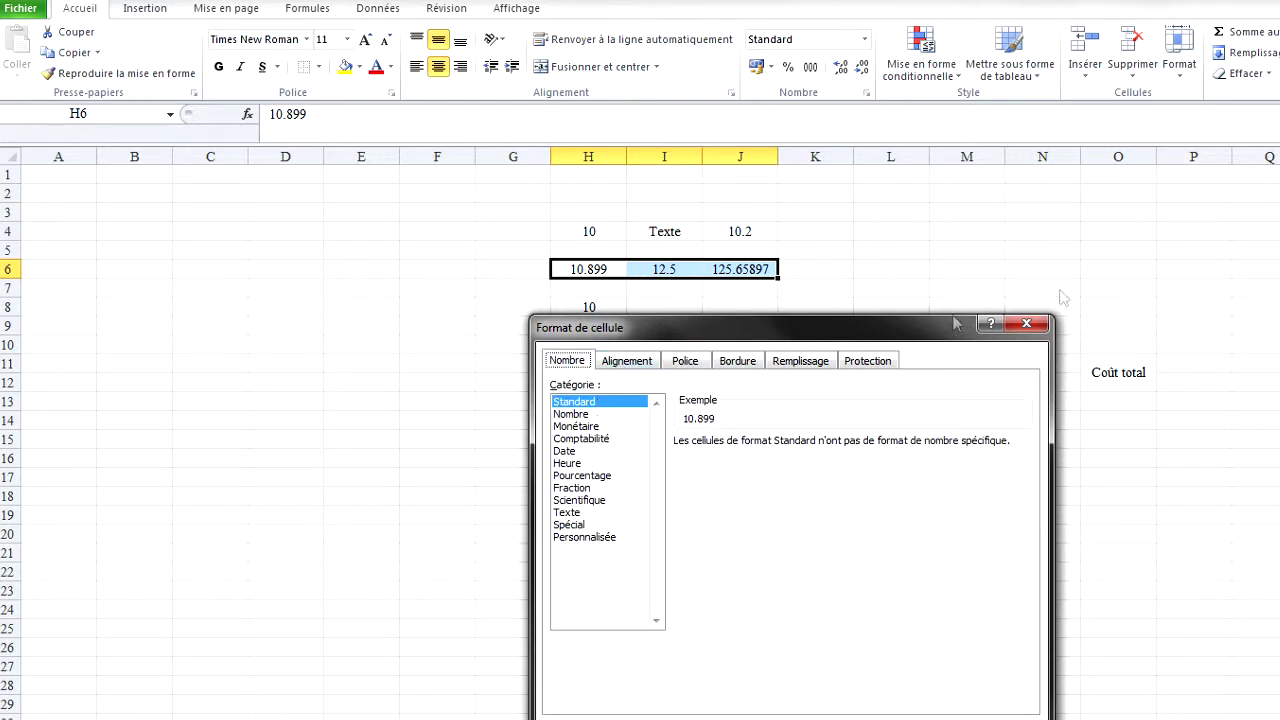
left_click(1024, 323)
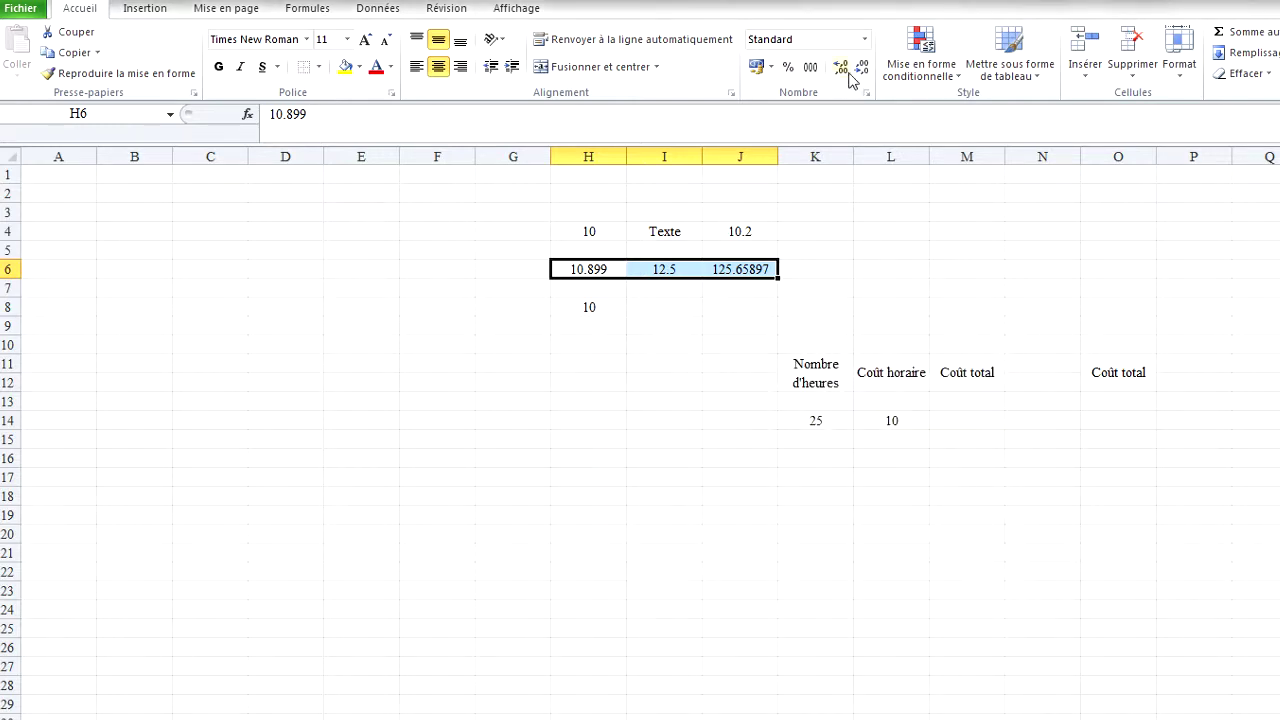
Step: Apply the Nombre format to cells H6:J6 and increase their display to three decimal places
left_click(865, 41)
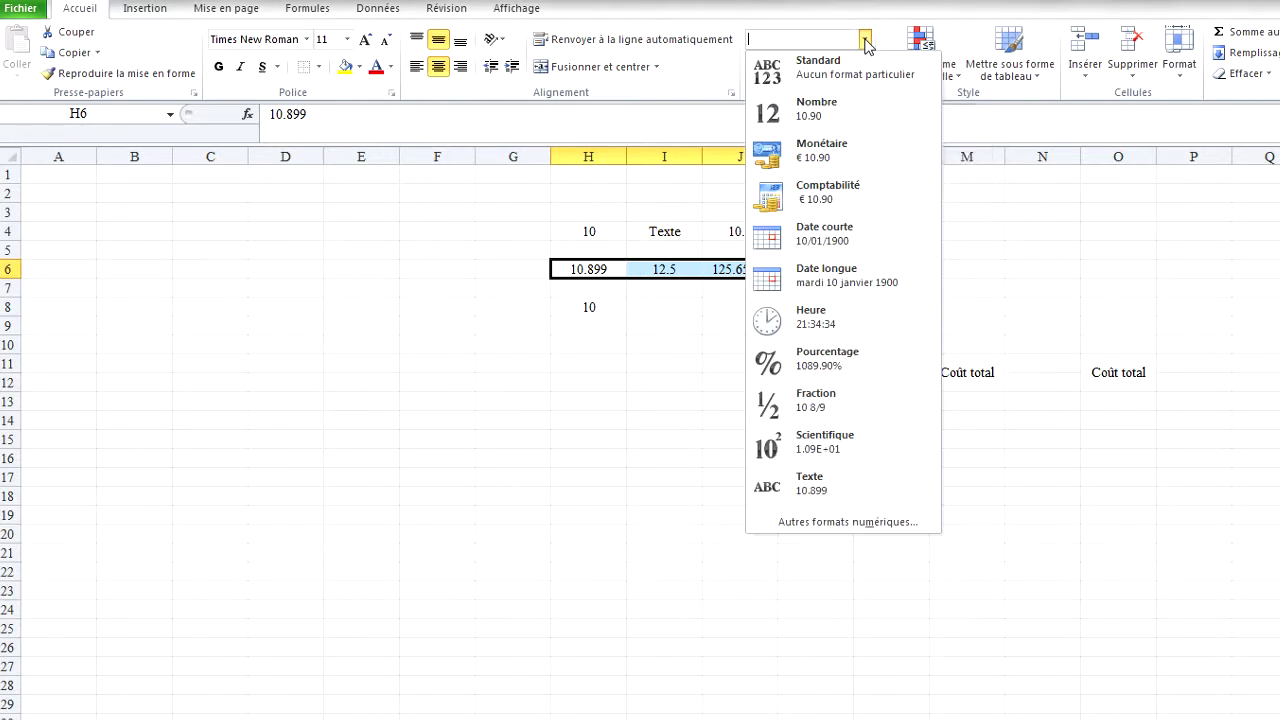
left_click(826, 118)
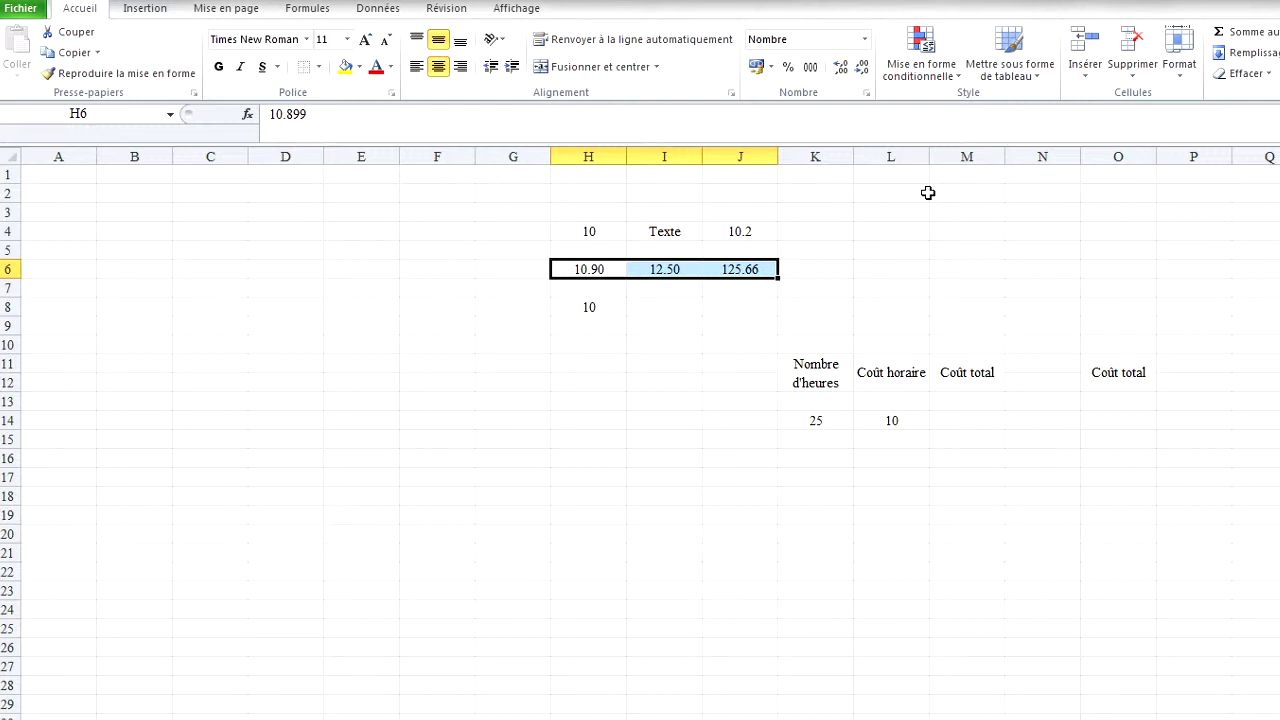
left_click(842, 70)
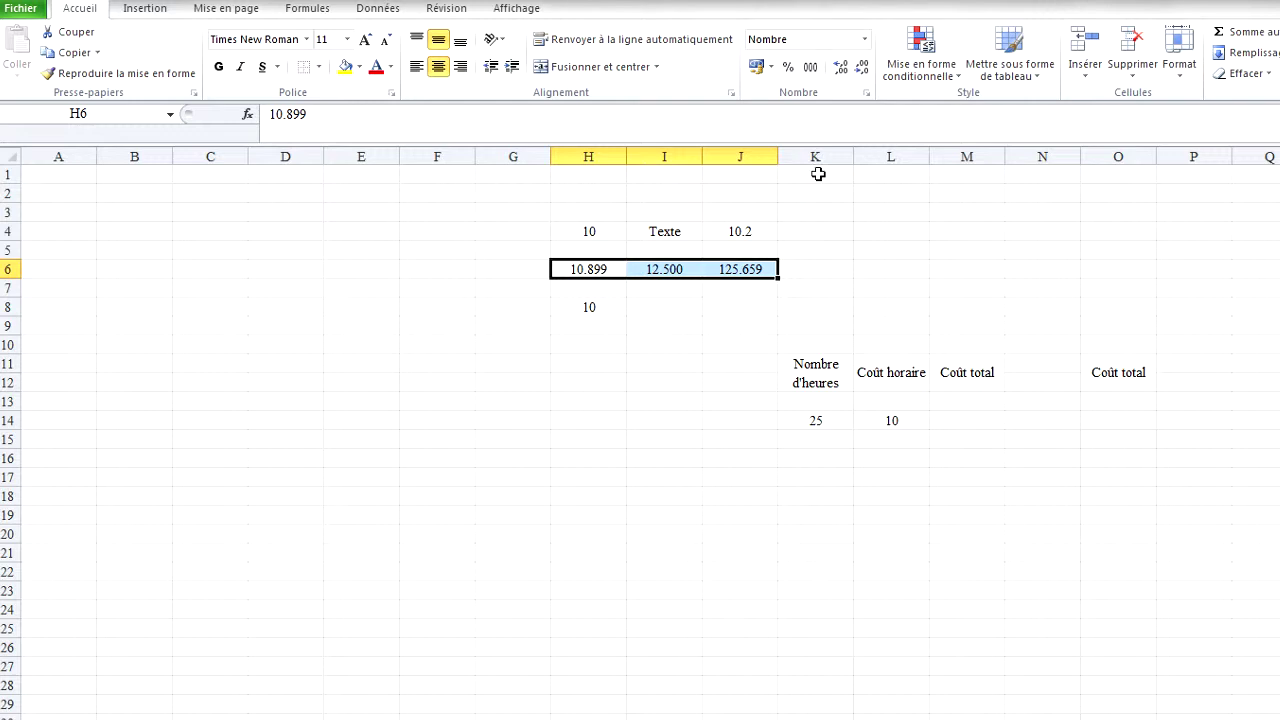
left_click(880, 264)
Step: Set the number format of cell J6 back to Standard
left_click(740, 269)
left_click(864, 39)
left_click(851, 81)
left_click(1045, 308)
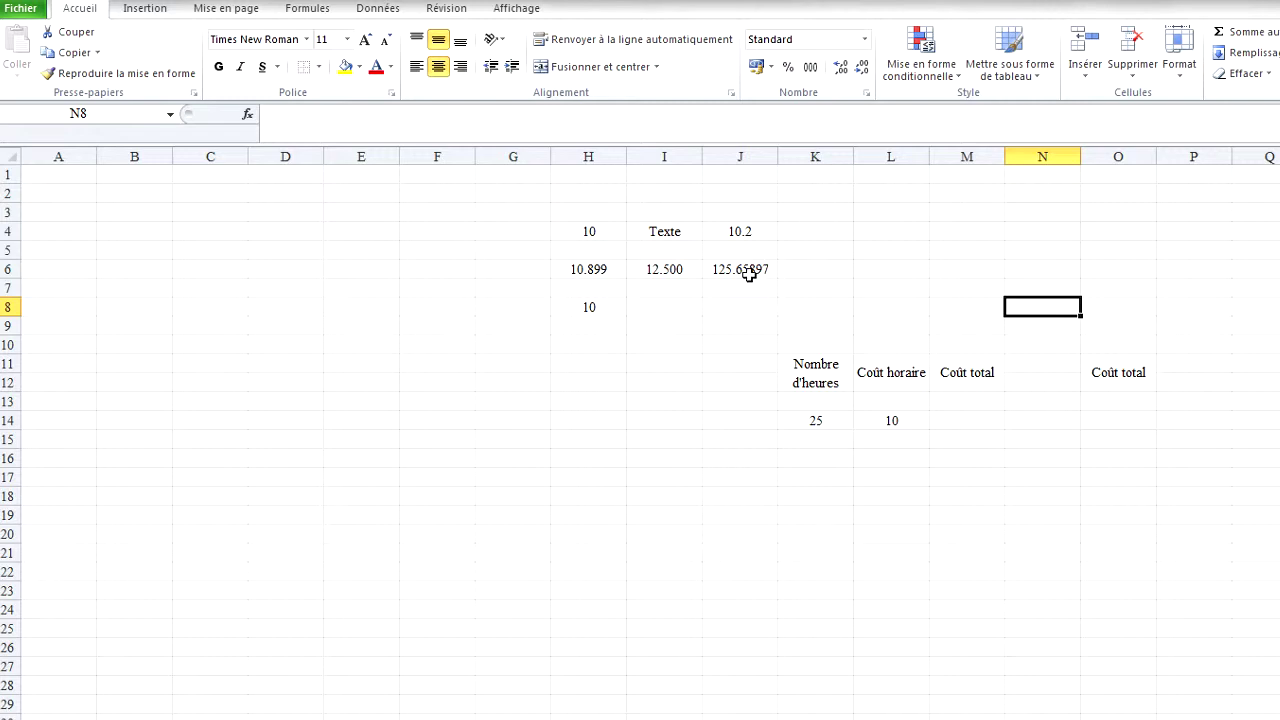
left_click(749, 274)
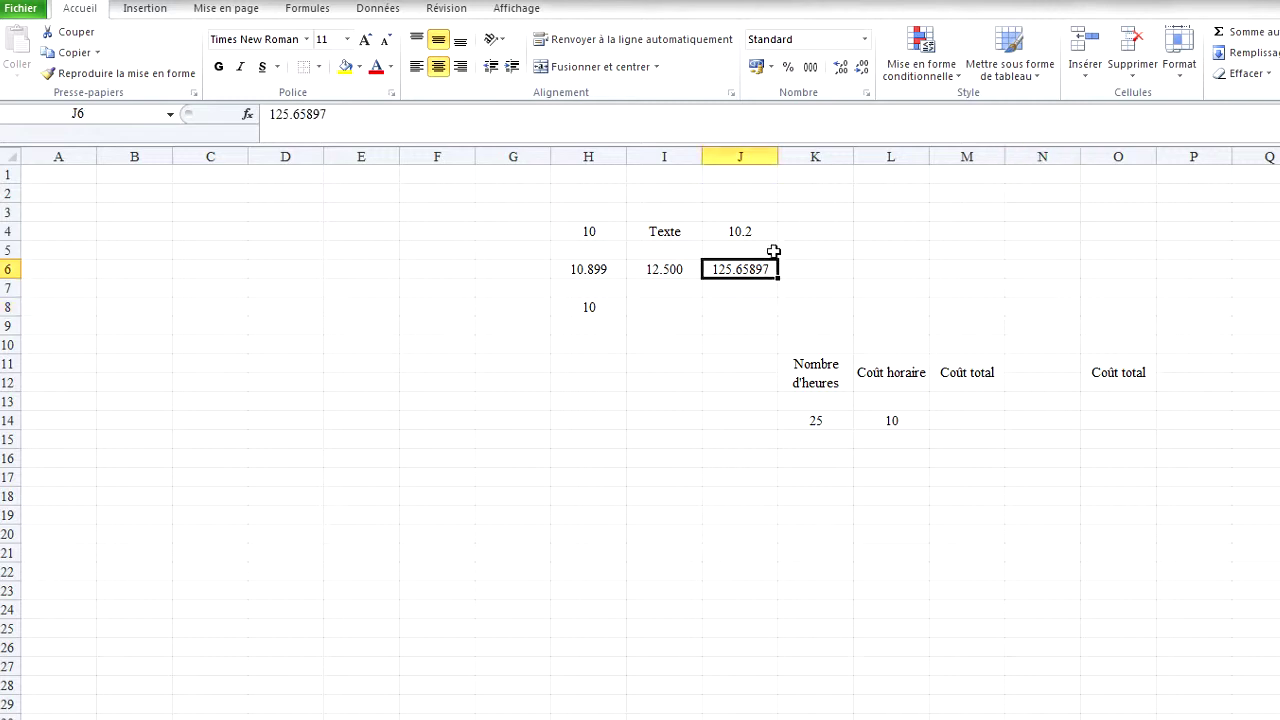
Step: Apply the Nombre format to cell J6 and display it with three decimal places
left_click(864, 39)
left_click(835, 118)
left_click(842, 68)
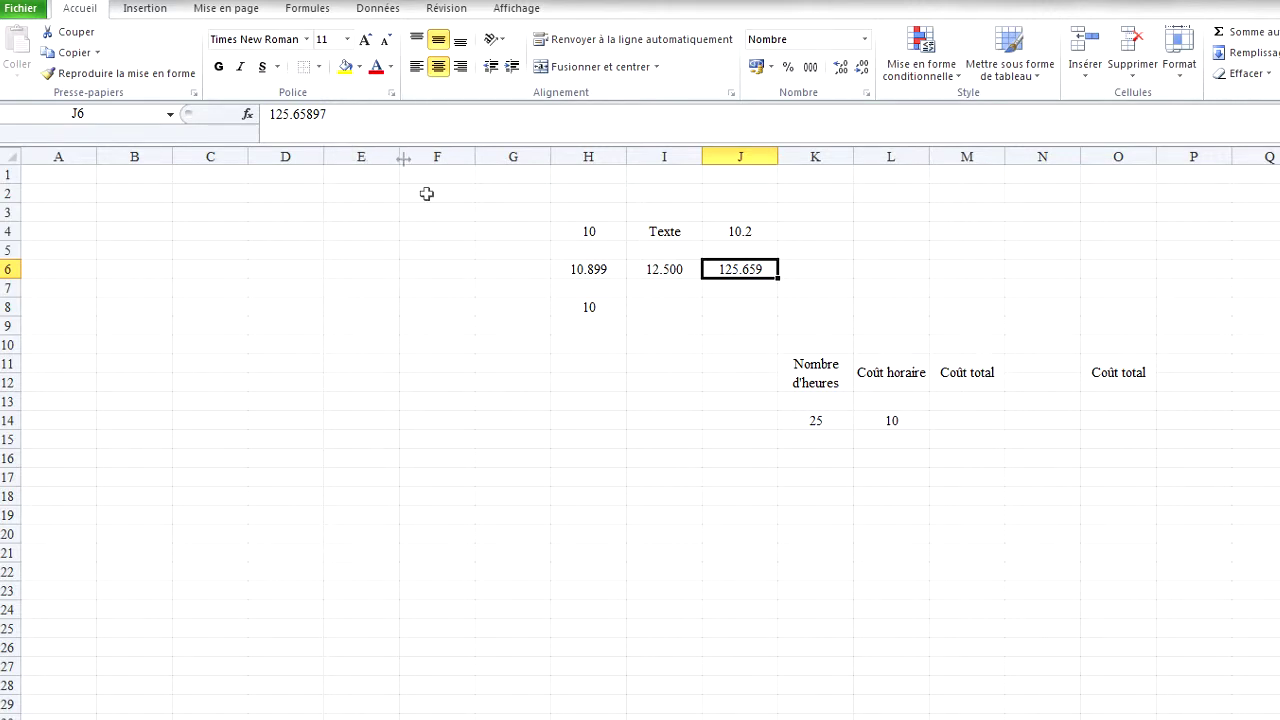
Step: Apply the Monétaire format to cell H8
left_click(603, 303)
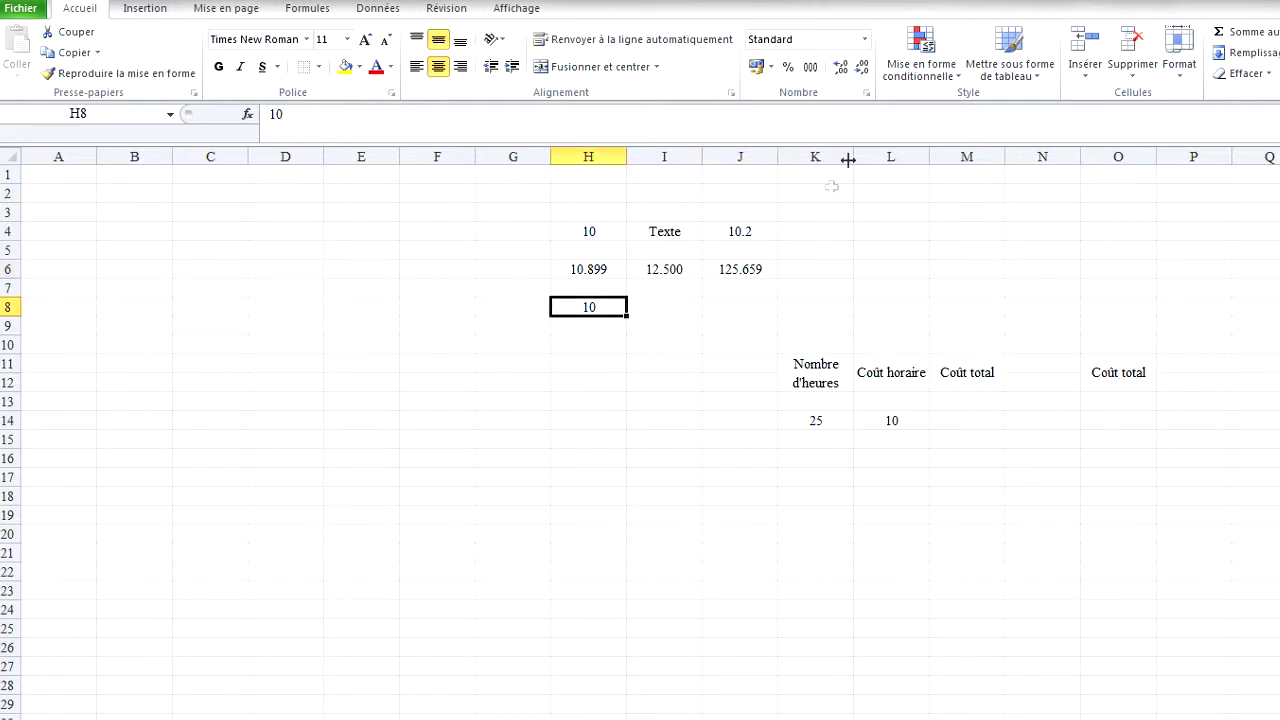
left_click(866, 40)
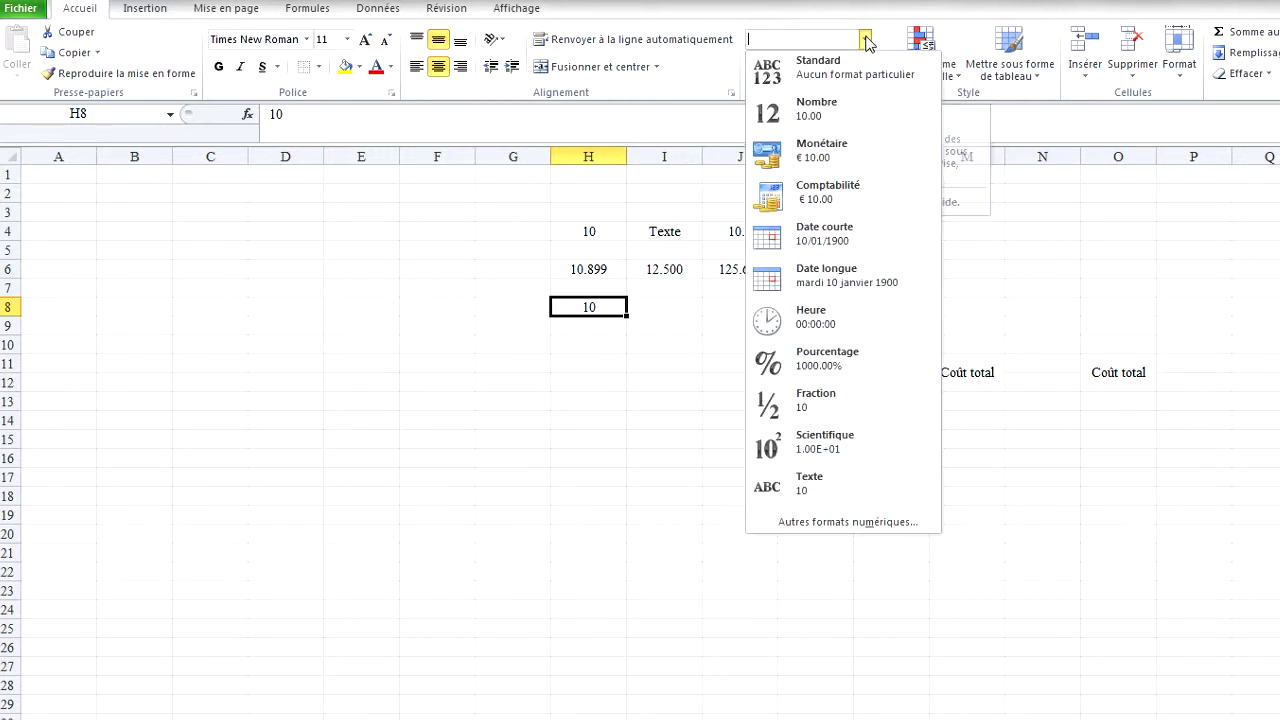
left_click(859, 165)
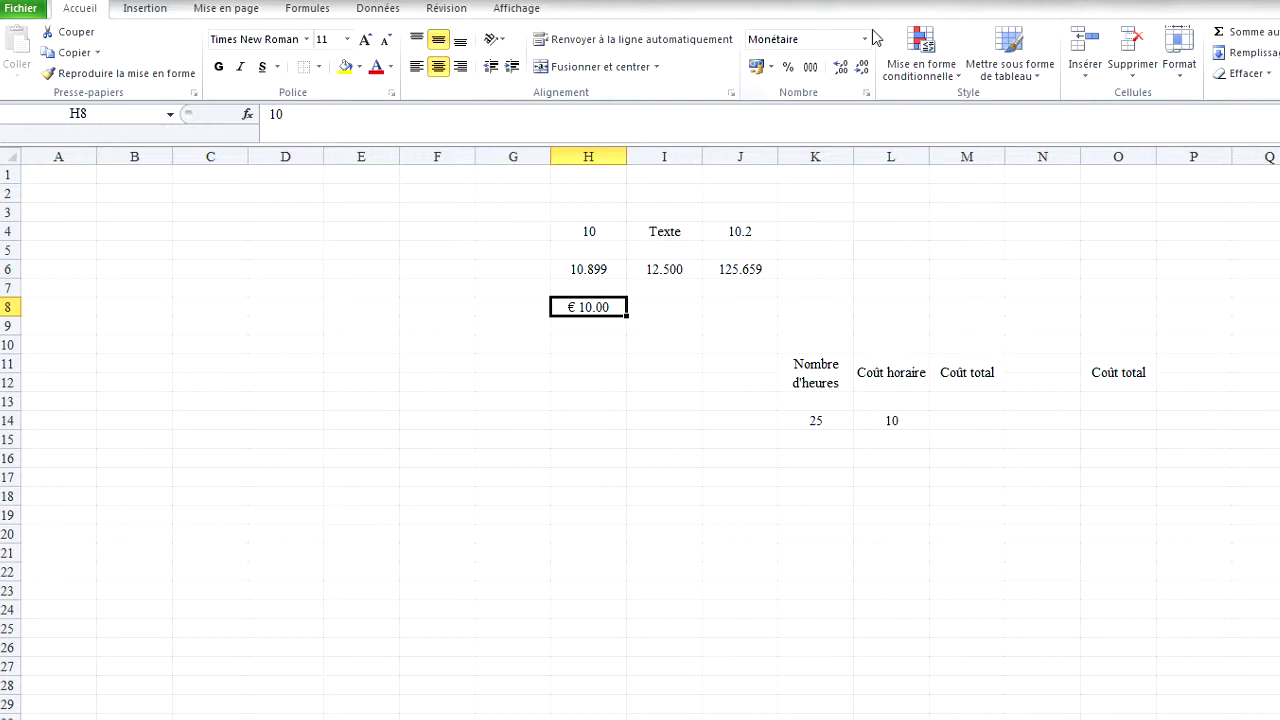
Step: Try the $ Anglais (États Unis) accounting format on cell H8, and settle on € Français (Belgique)
left_click(771, 66)
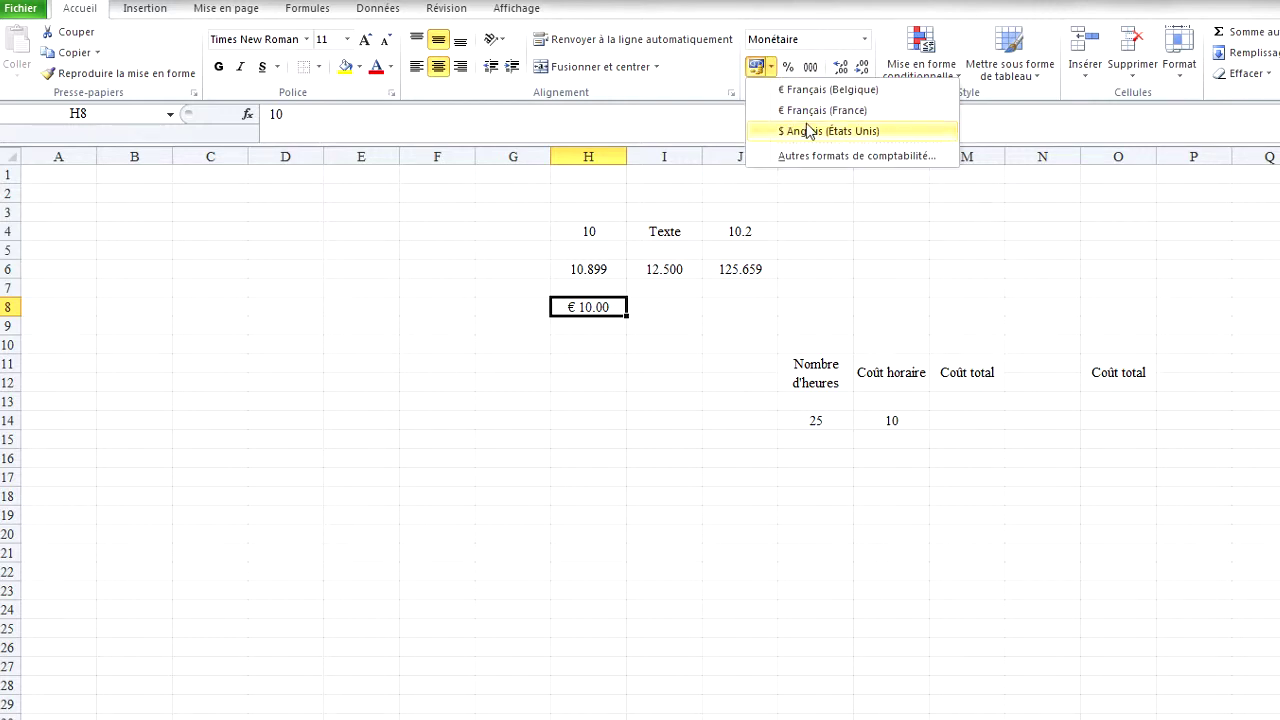
left_click(809, 131)
left_click(771, 66)
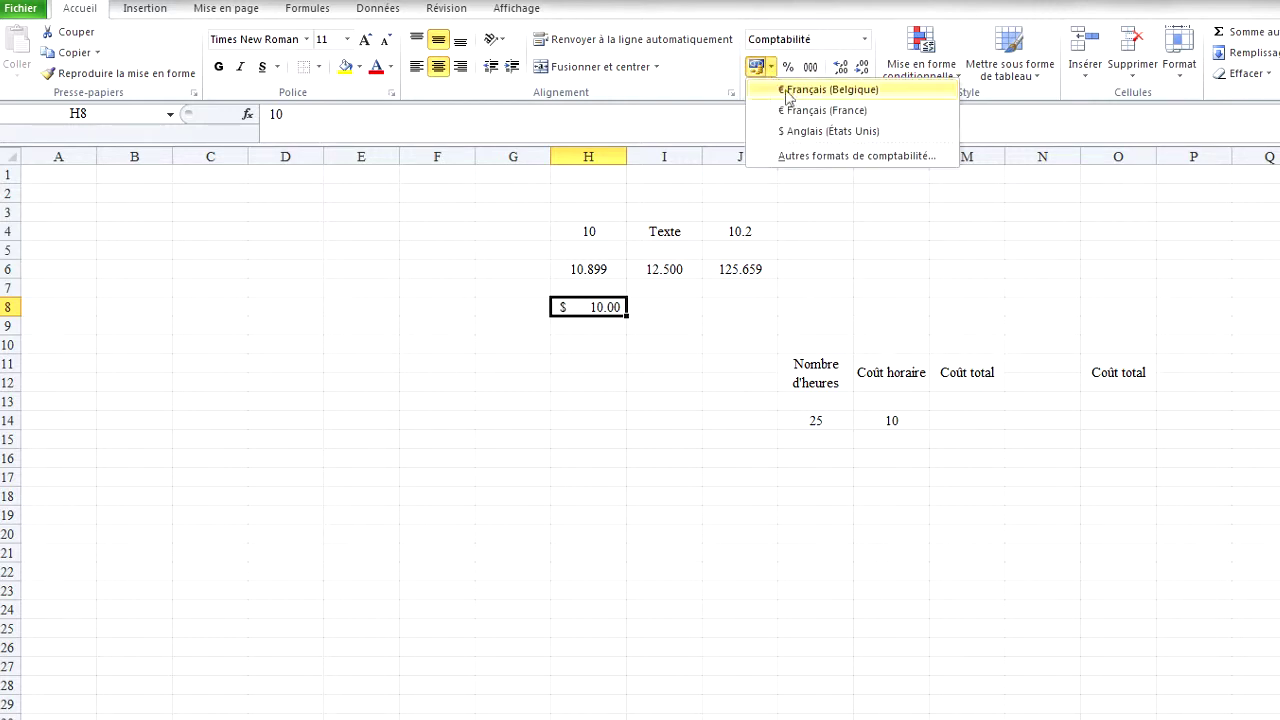
left_click(804, 92)
left_click(845, 260)
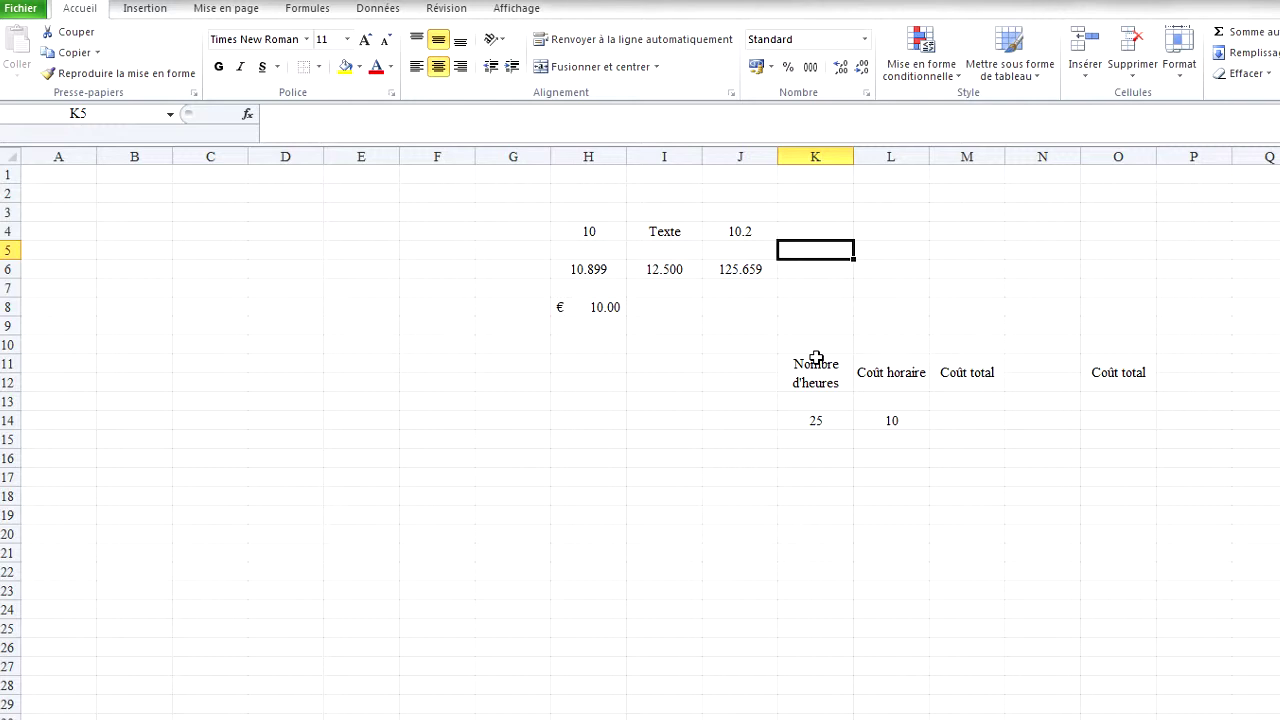
Step: Apply the custom number format [h]:mm:ss to the Nombre d'heures value in cell K14
left_click(822, 419)
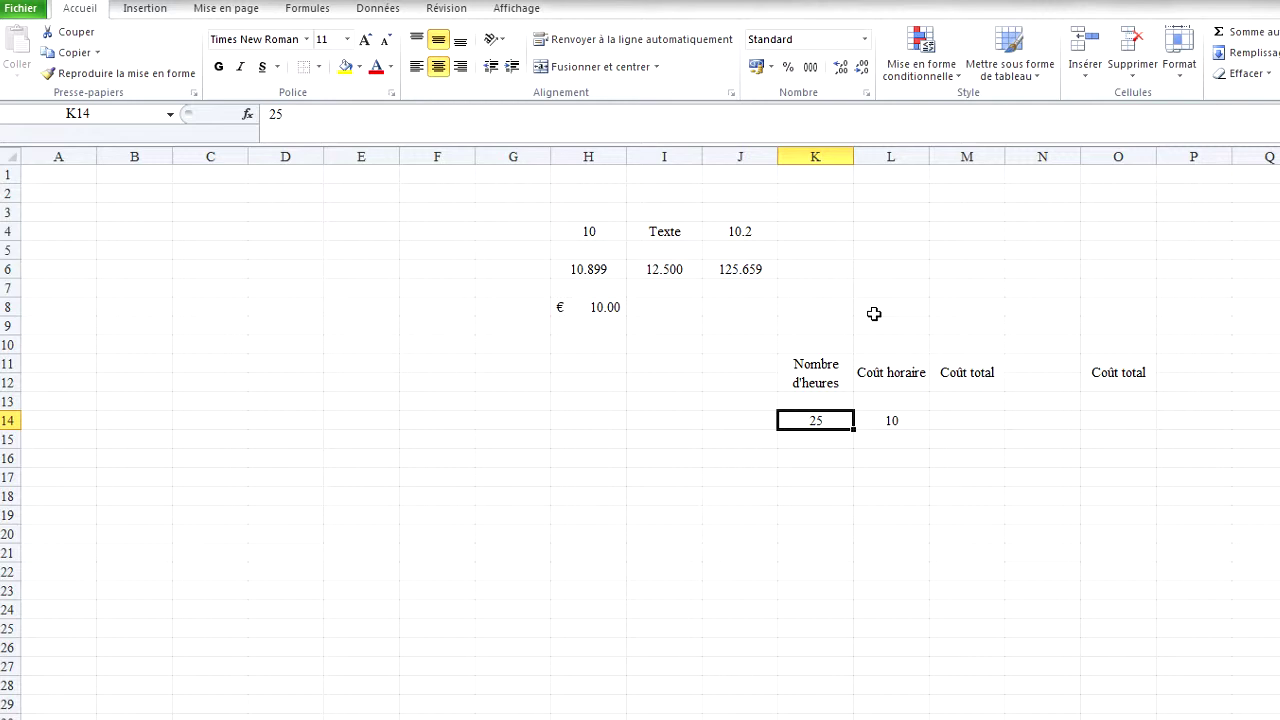
left_click(865, 40)
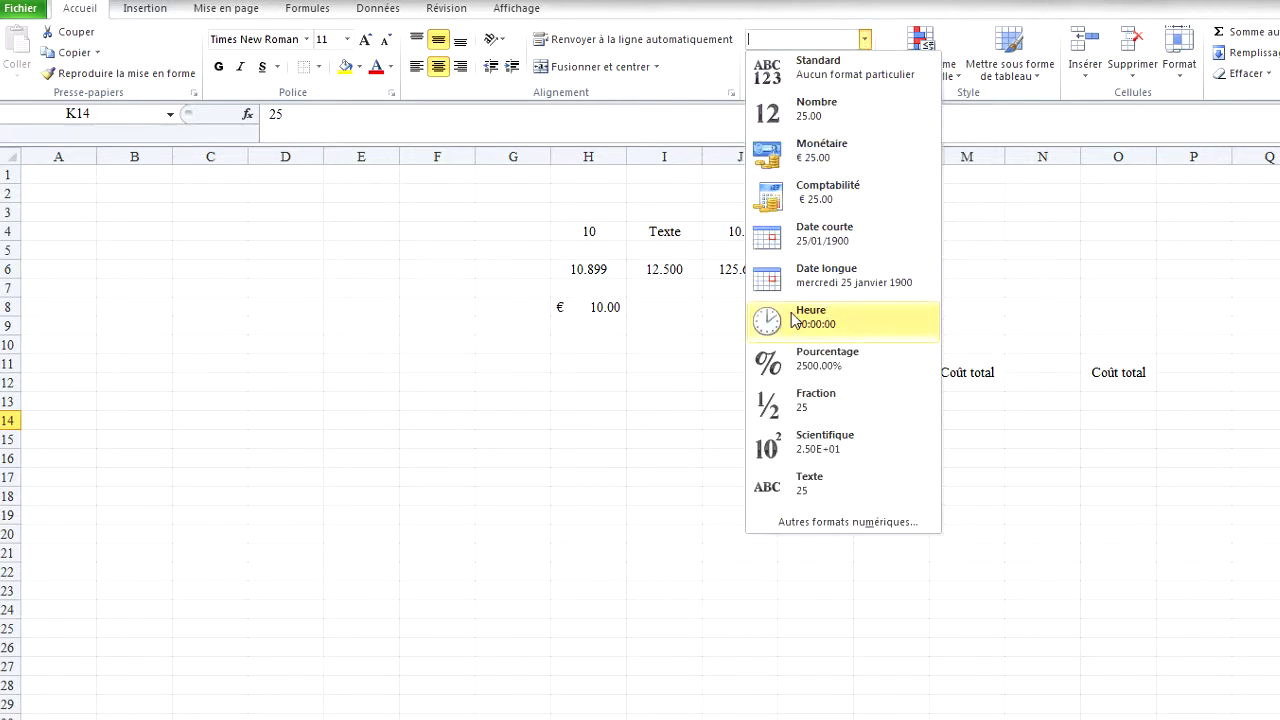
left_click(846, 522)
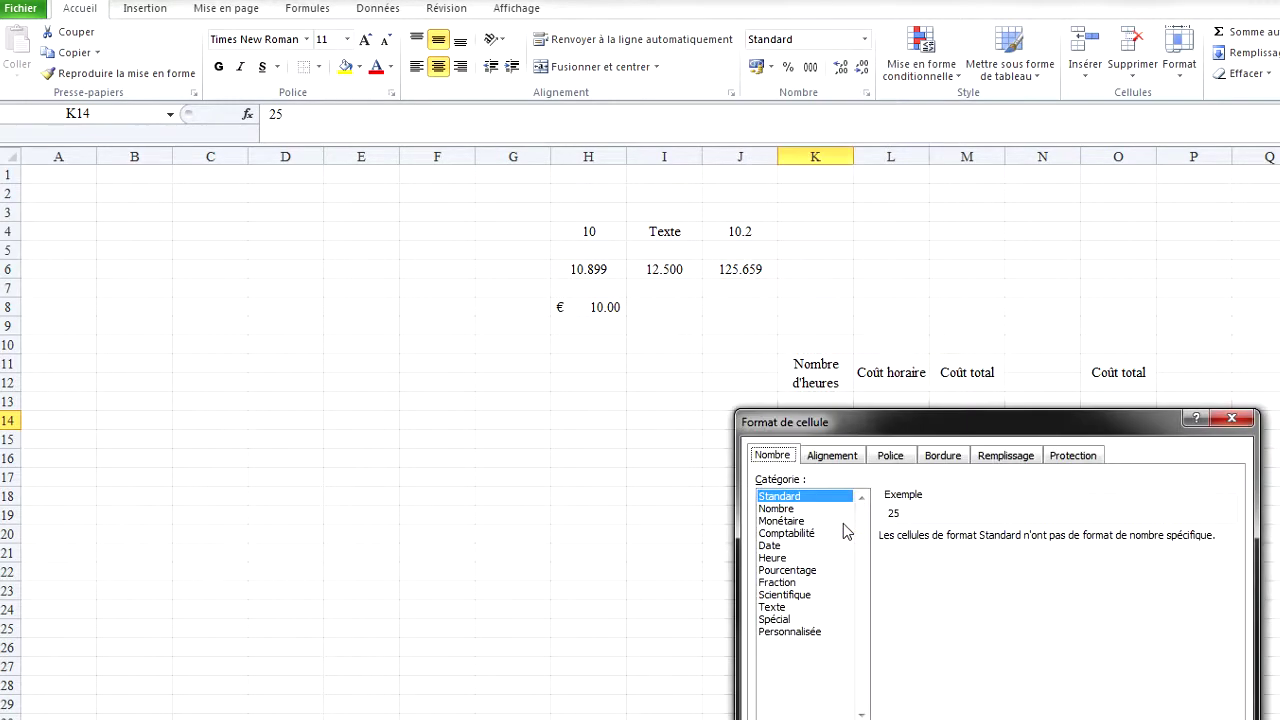
left_click(790, 632)
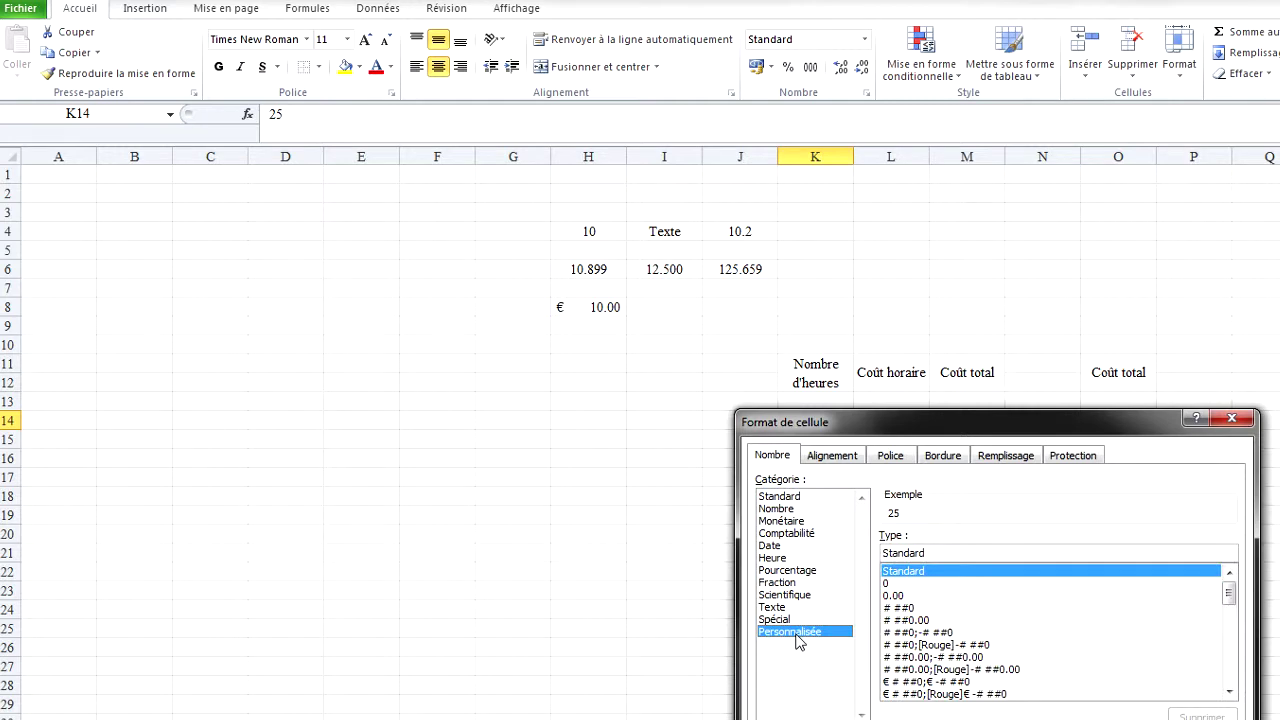
left_click_drag(1230, 694, 1230, 694)
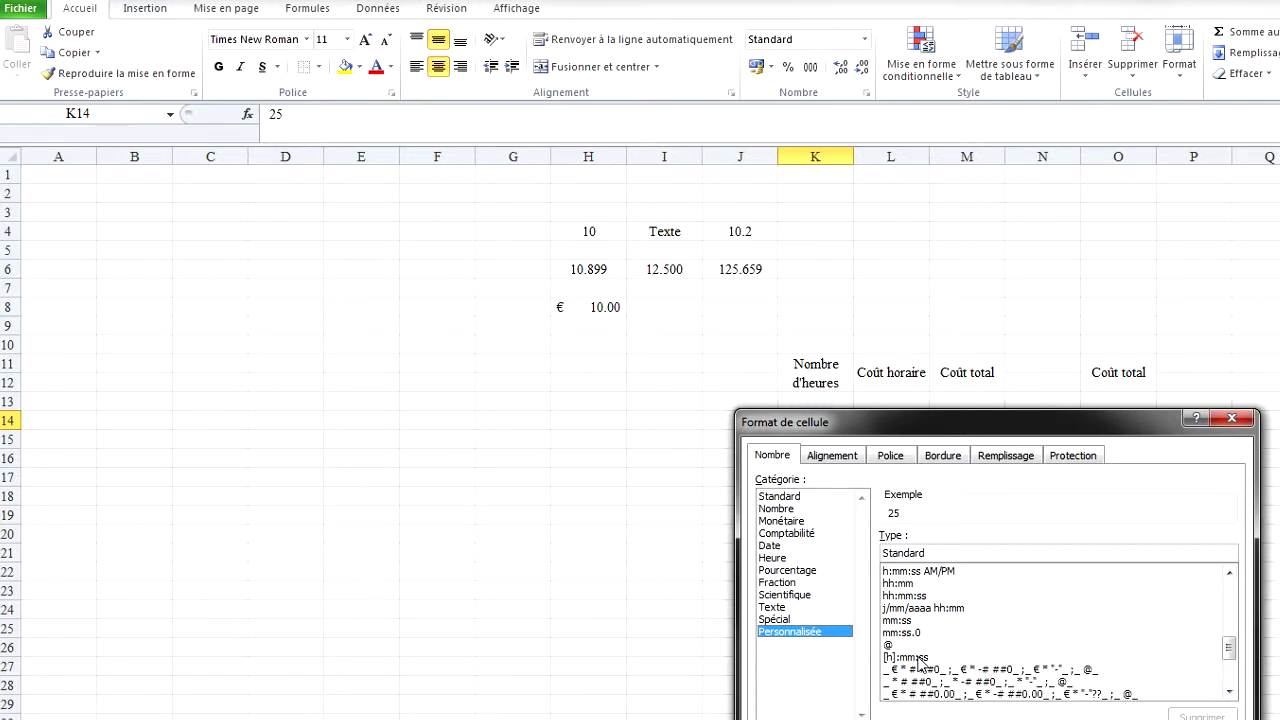
left_click(920, 657)
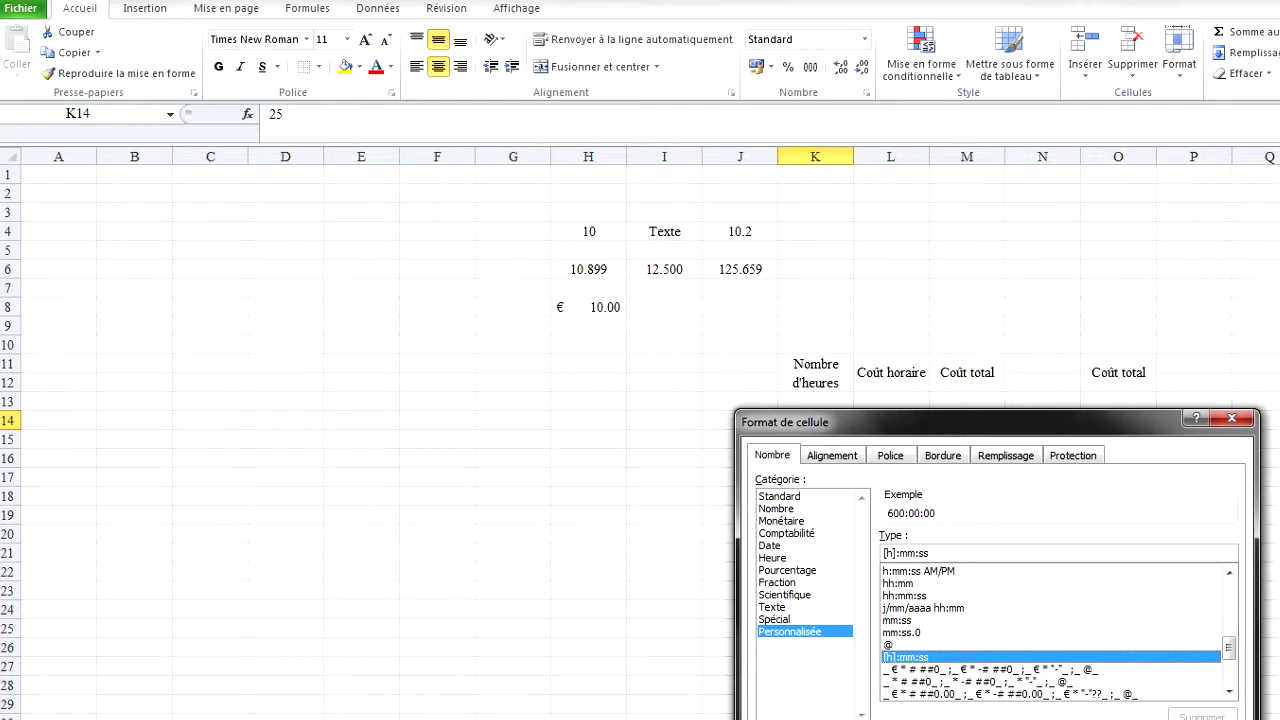
left_click(1086, 703)
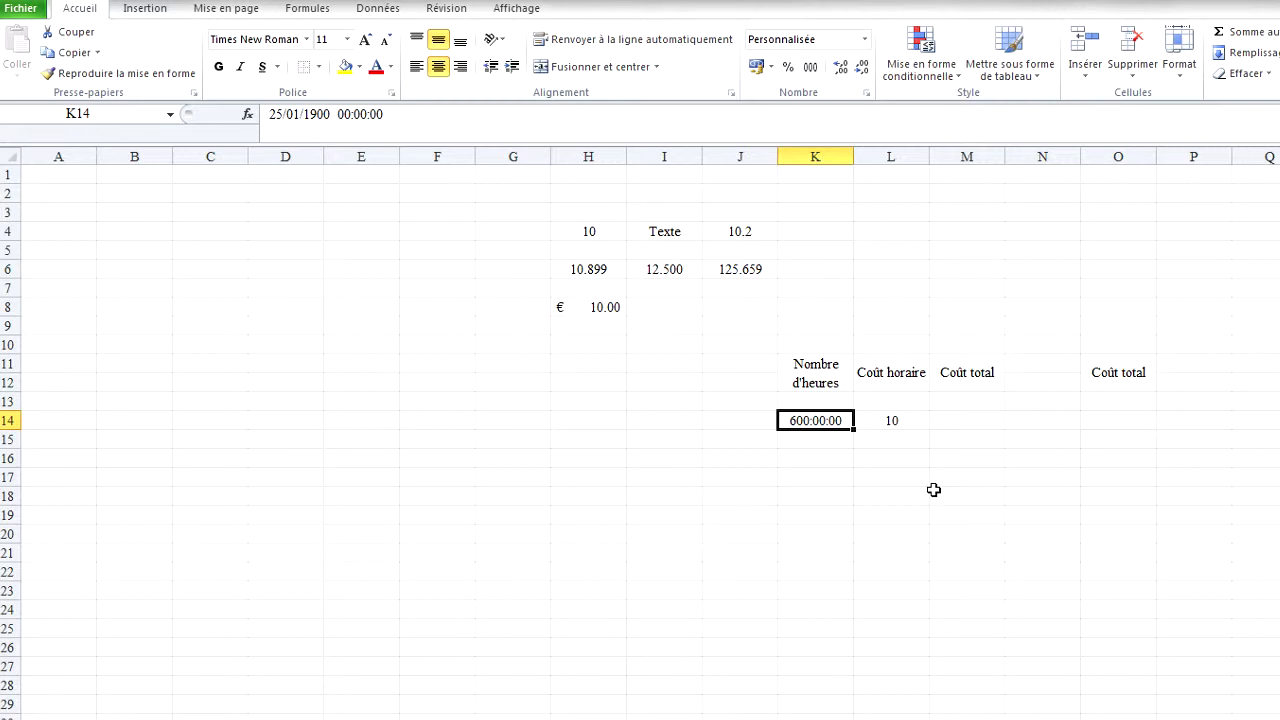
Step: Enter a duration of 25:00:00 in cell K14
type("25")
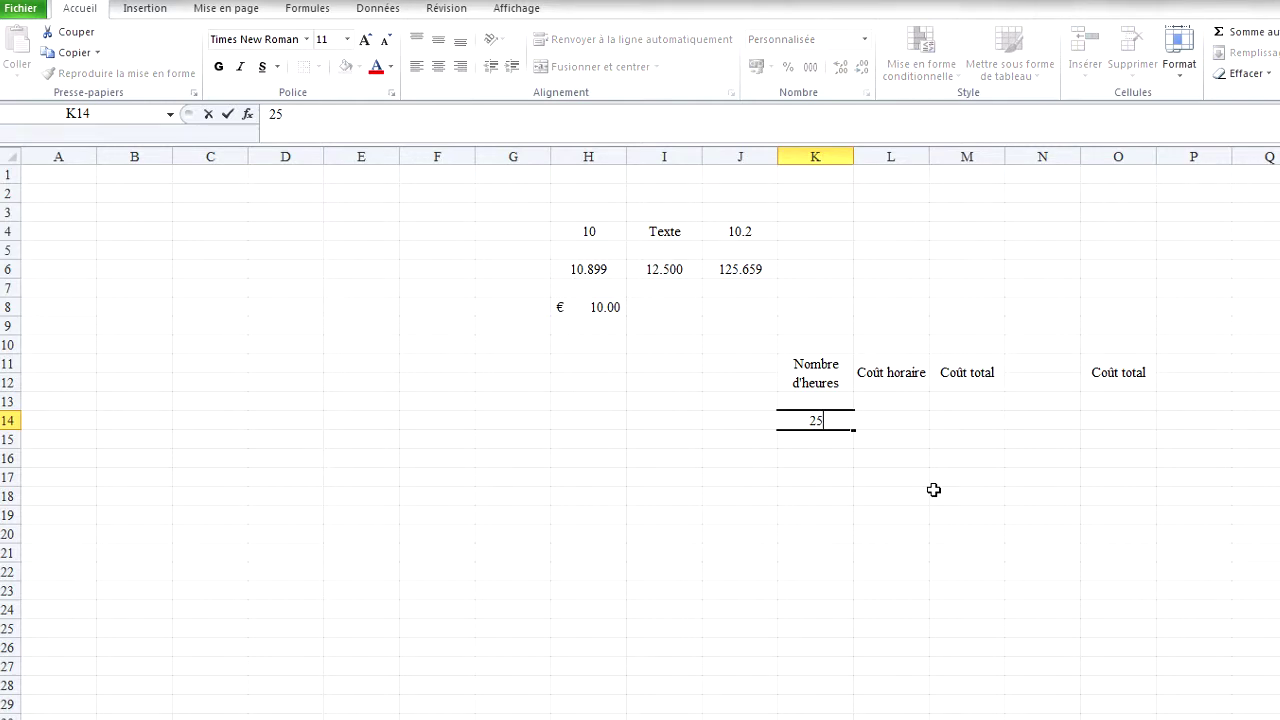
type(":0")
key("Return")
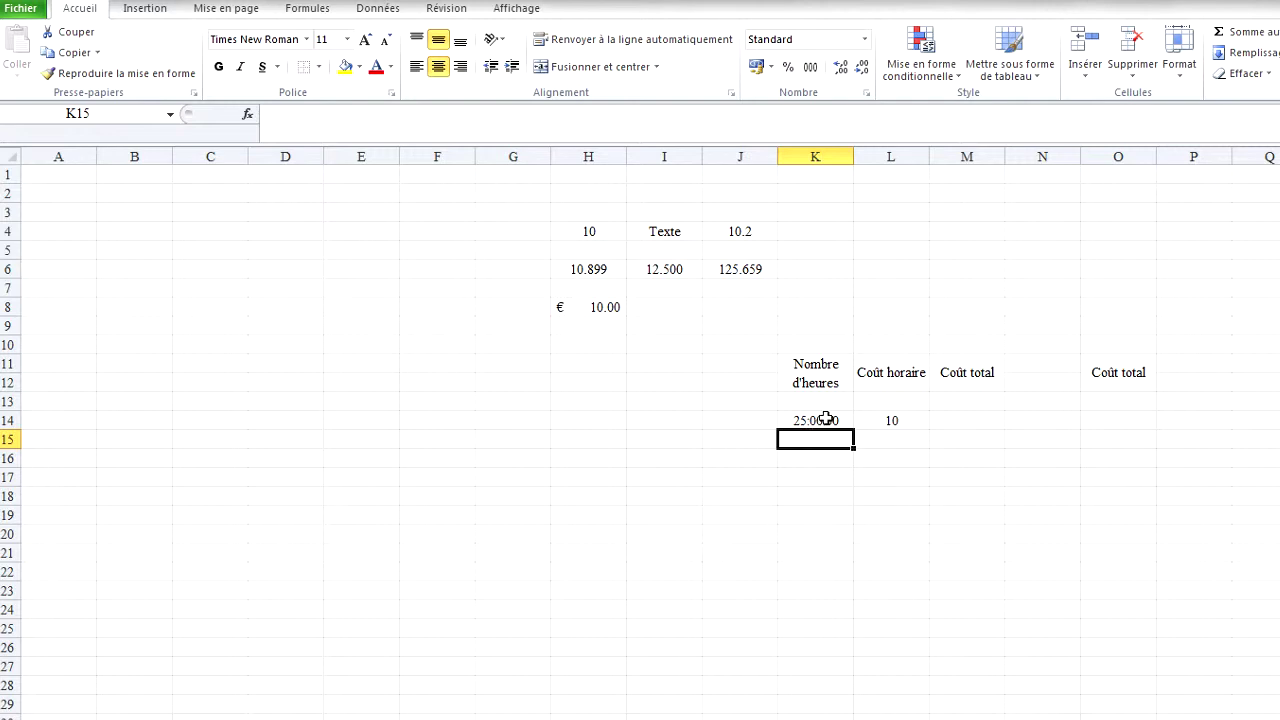
Step: Apply the Monétaire format to the Coût horaire value in cell L14
left_click(877, 420)
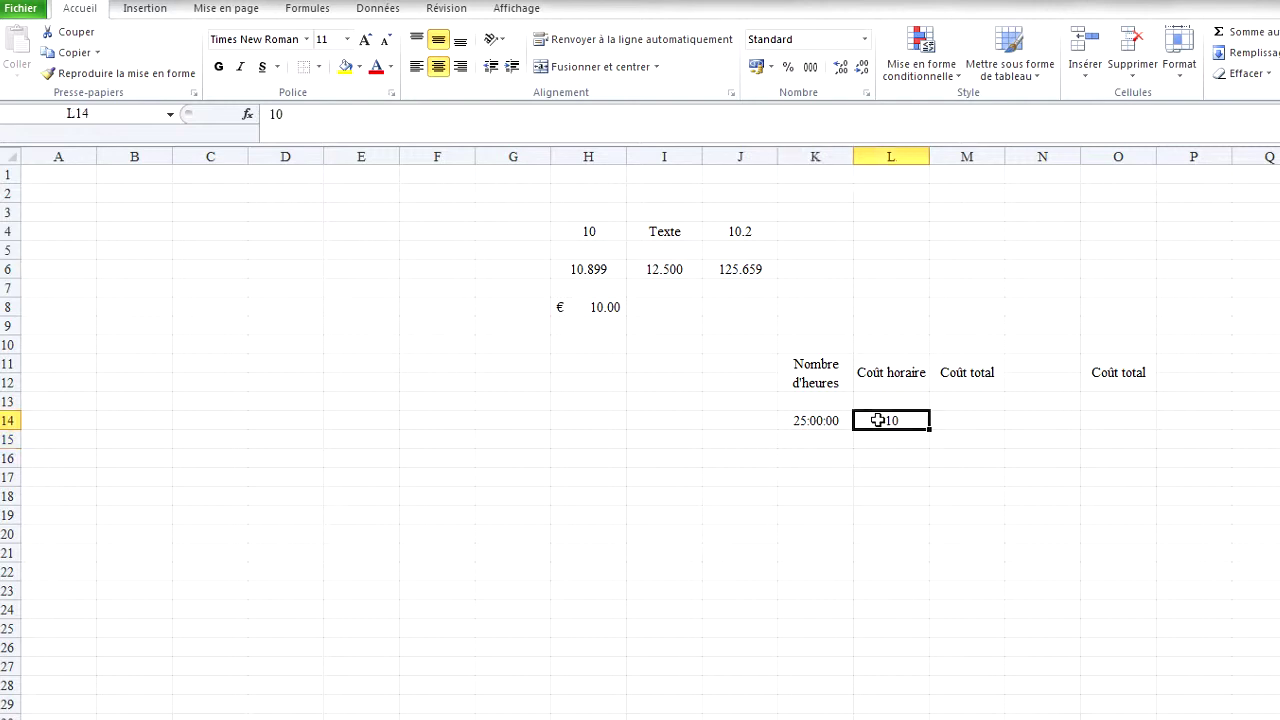
left_click(865, 39)
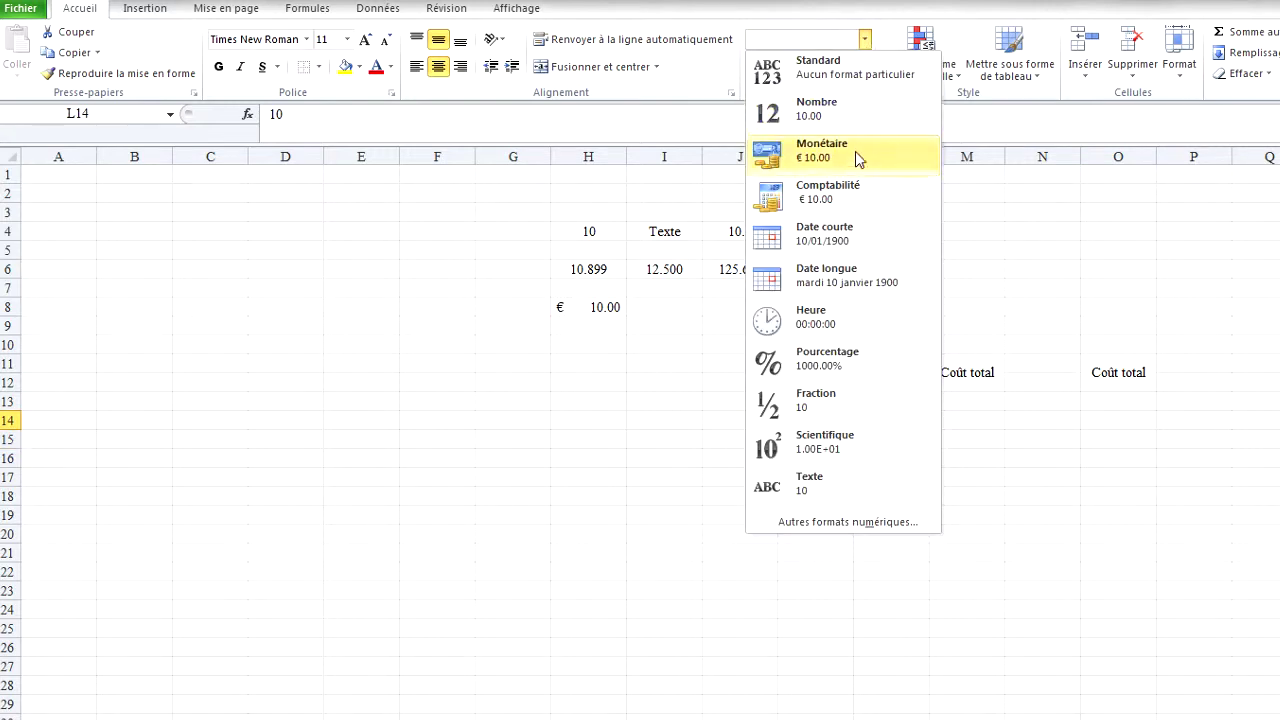
left_click(855, 153)
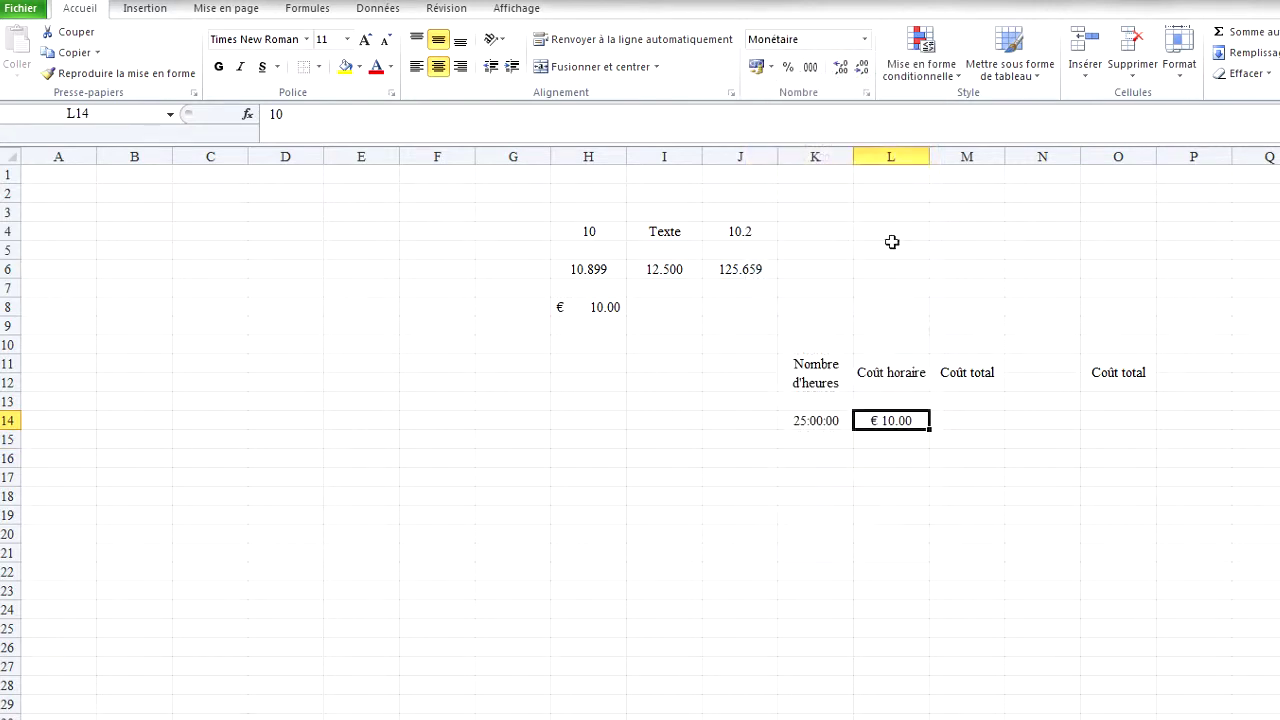
Step: Enter the formula =K14*L14 in cell M14 to multiply the hours by the hourly cost
left_click(975, 424)
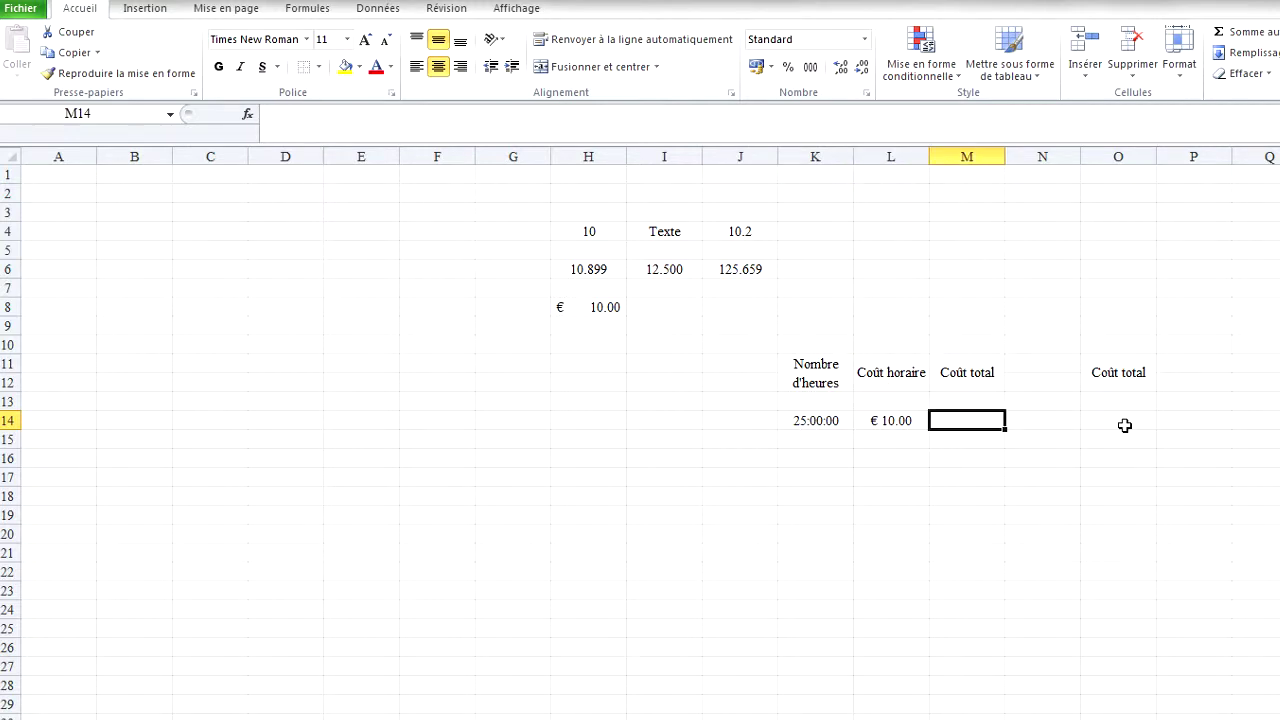
type("=")
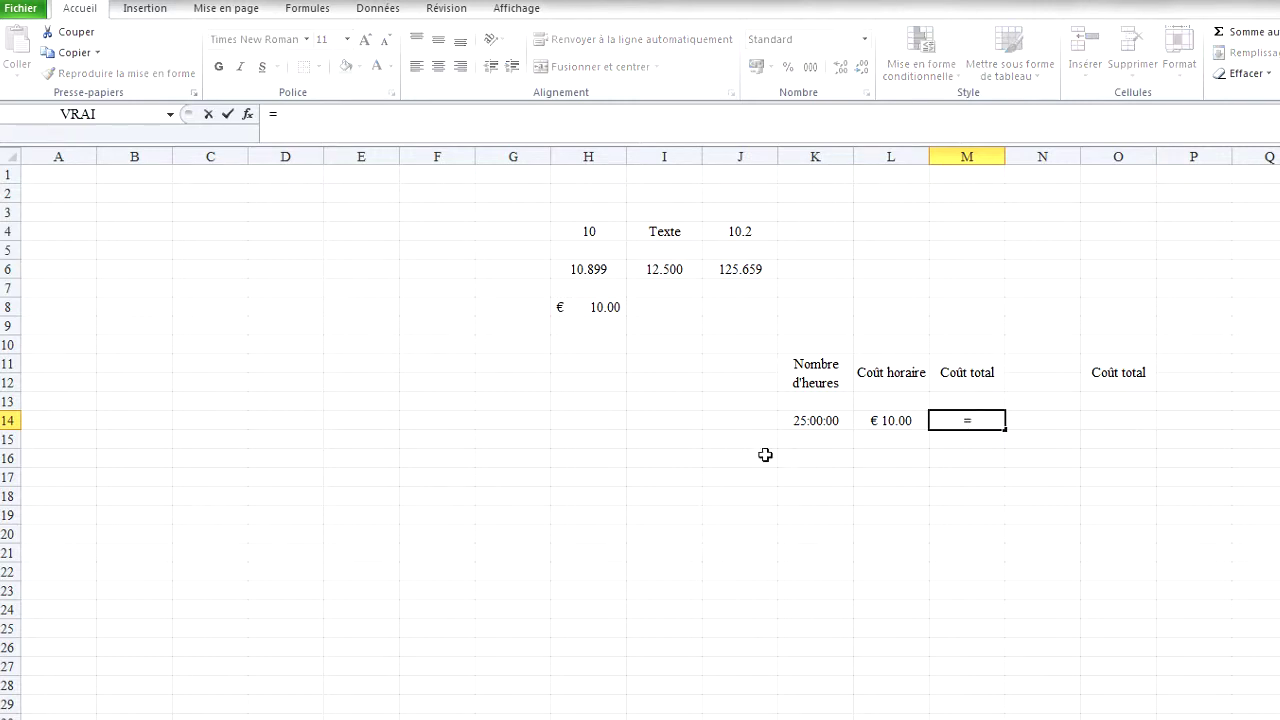
left_click(836, 418)
type("*")
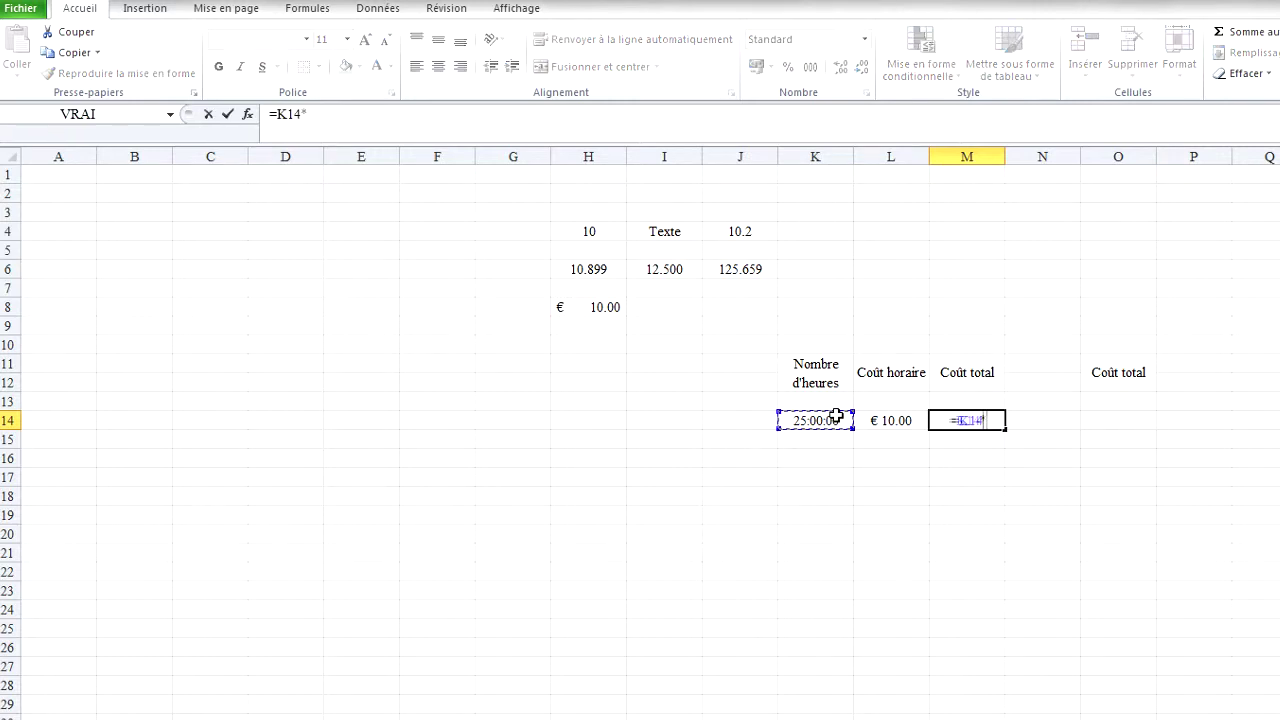
left_click(868, 418)
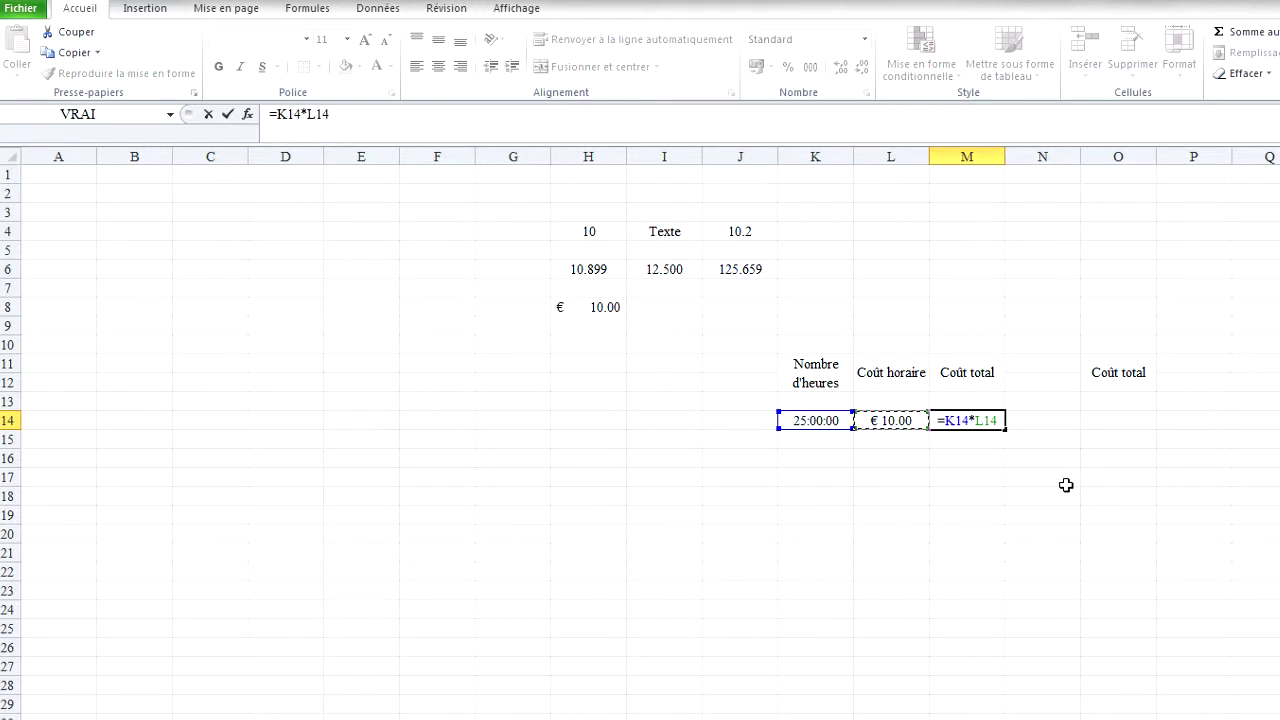
key("Return")
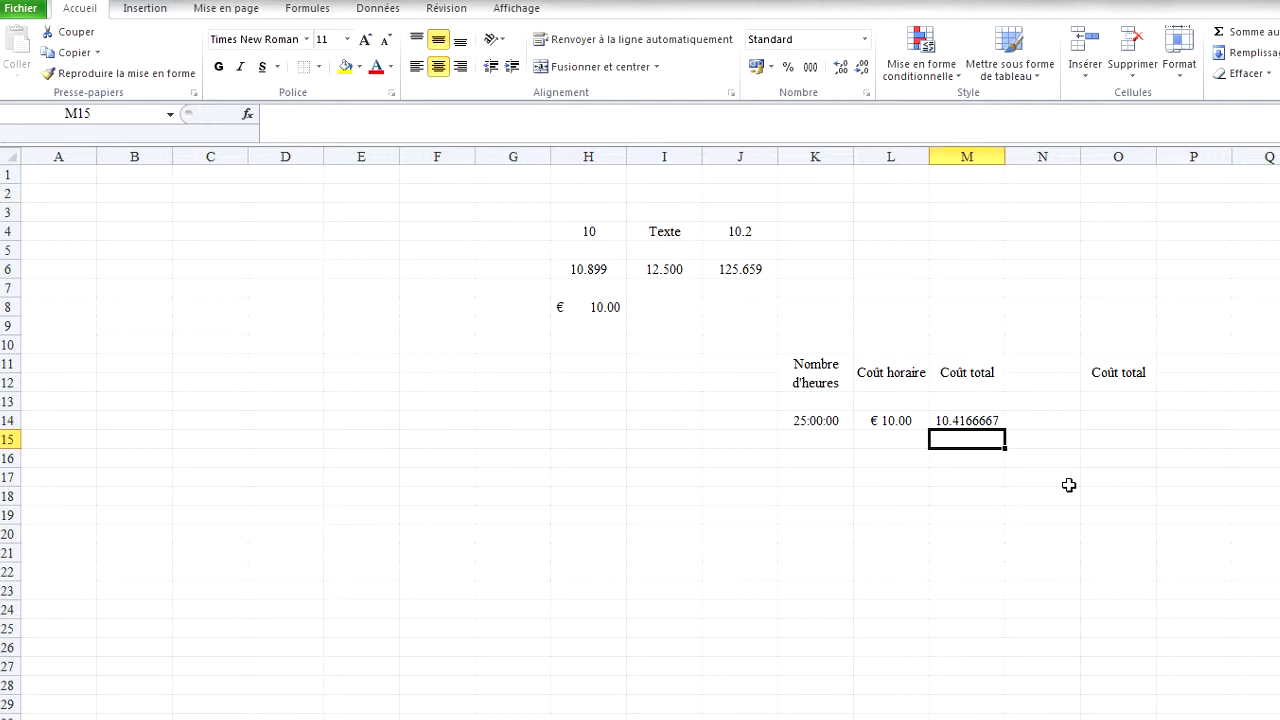
Step: Apply the Monétaire format to the Coût total result in cell M14
left_click(998, 420)
left_click(864, 39)
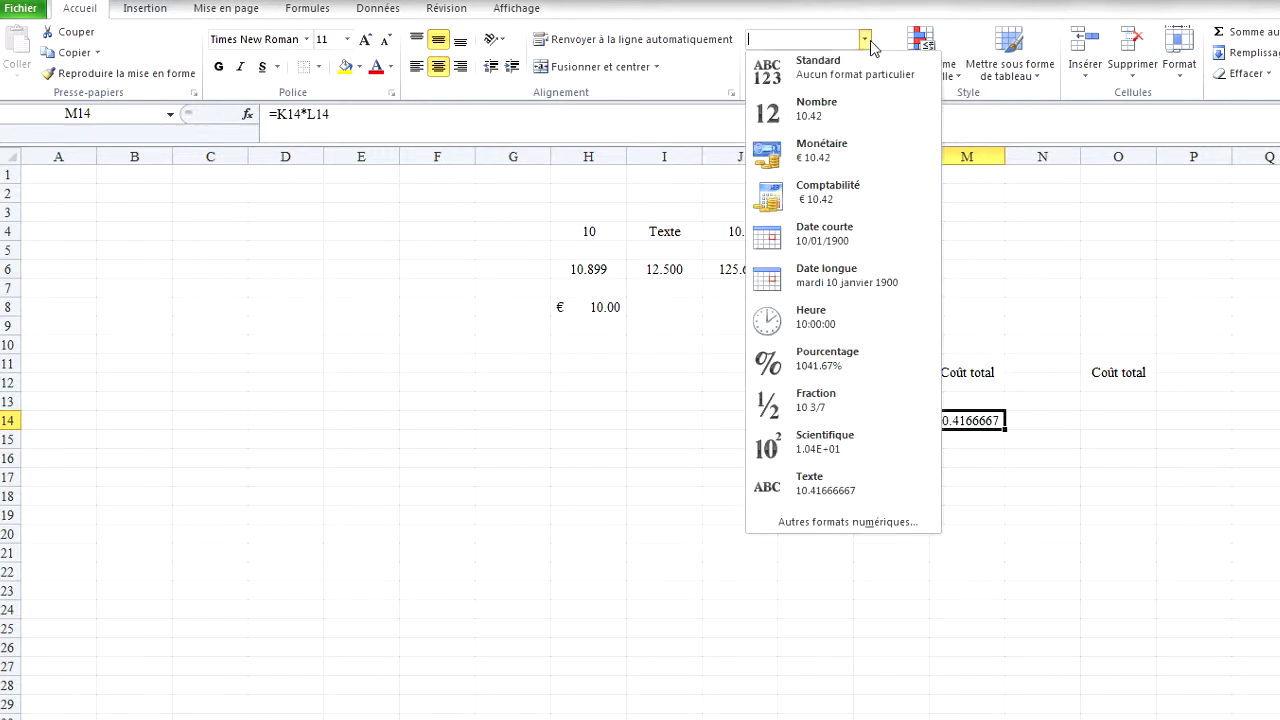
left_click(870, 150)
left_click(1040, 422)
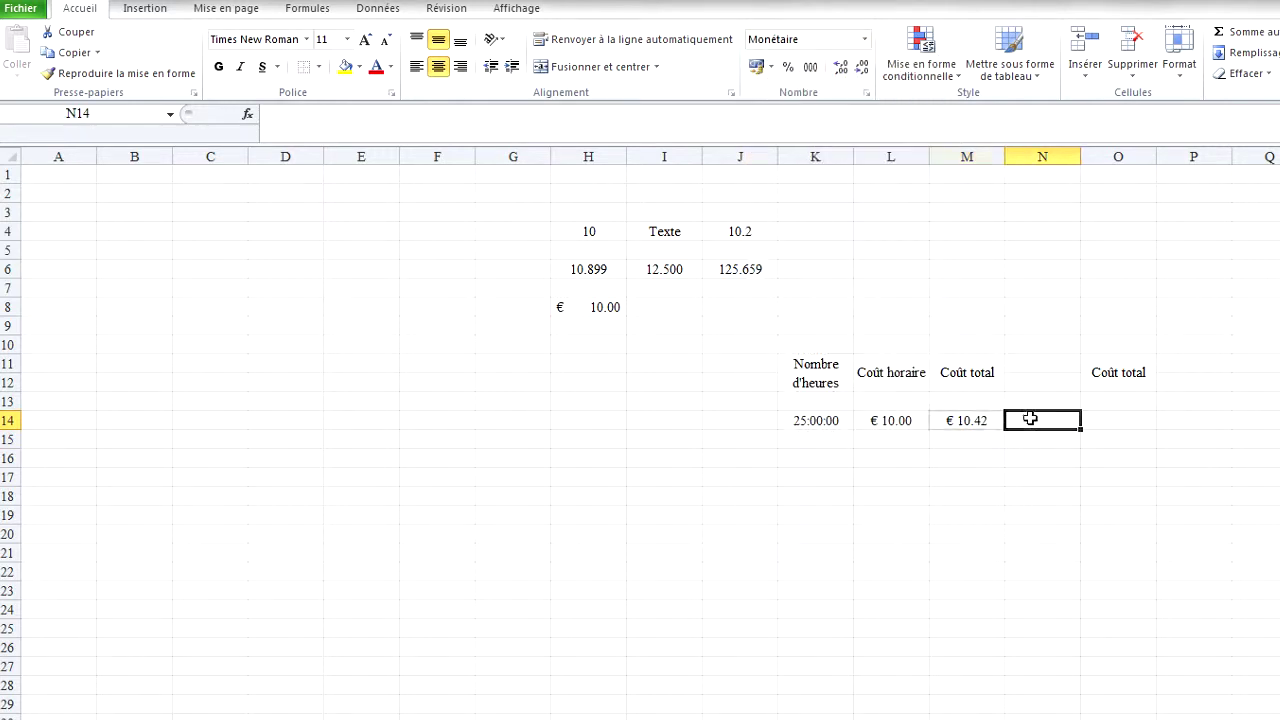
Step: Extend the formula in cell M14 to =K14*L14*24
left_click(971, 420)
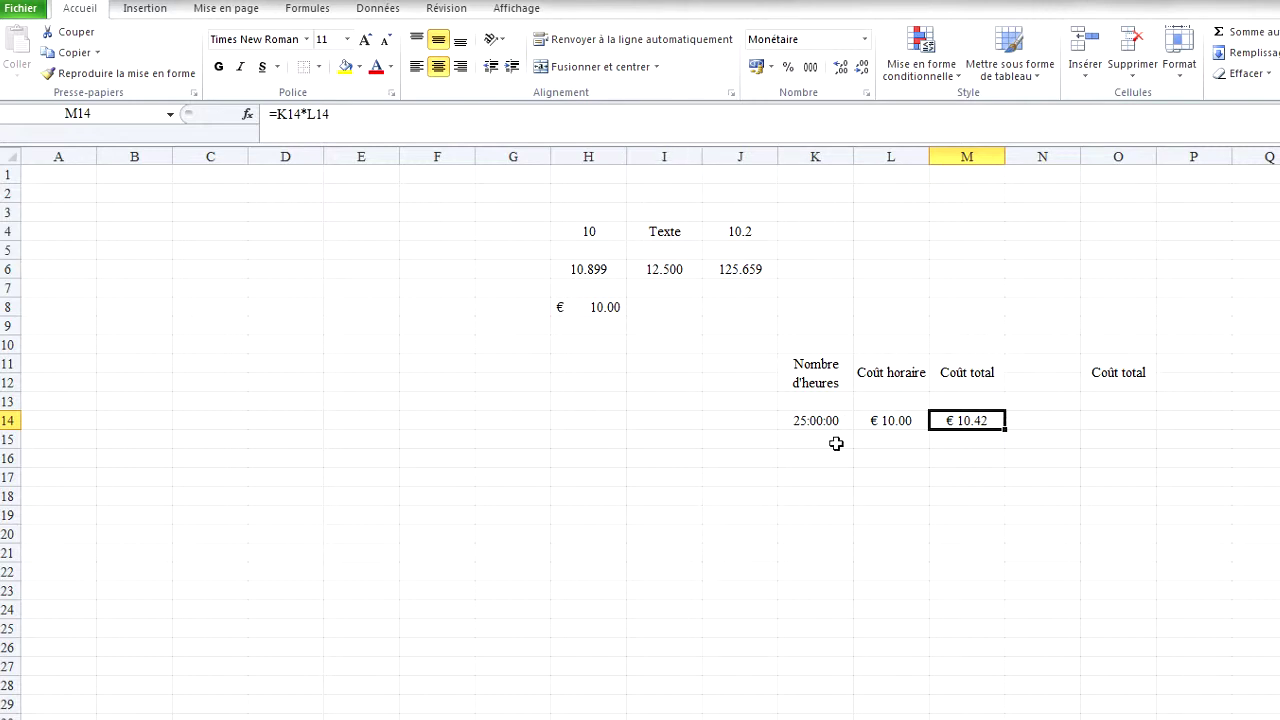
key("F2")
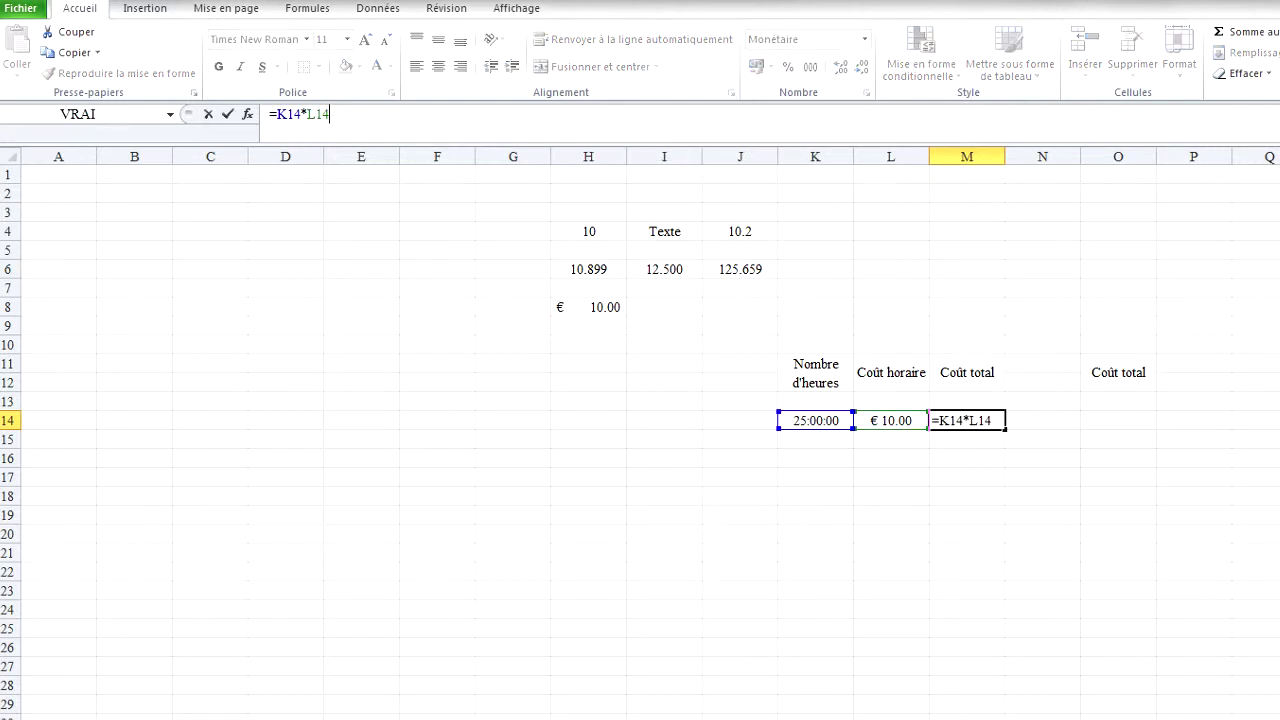
type("*24")
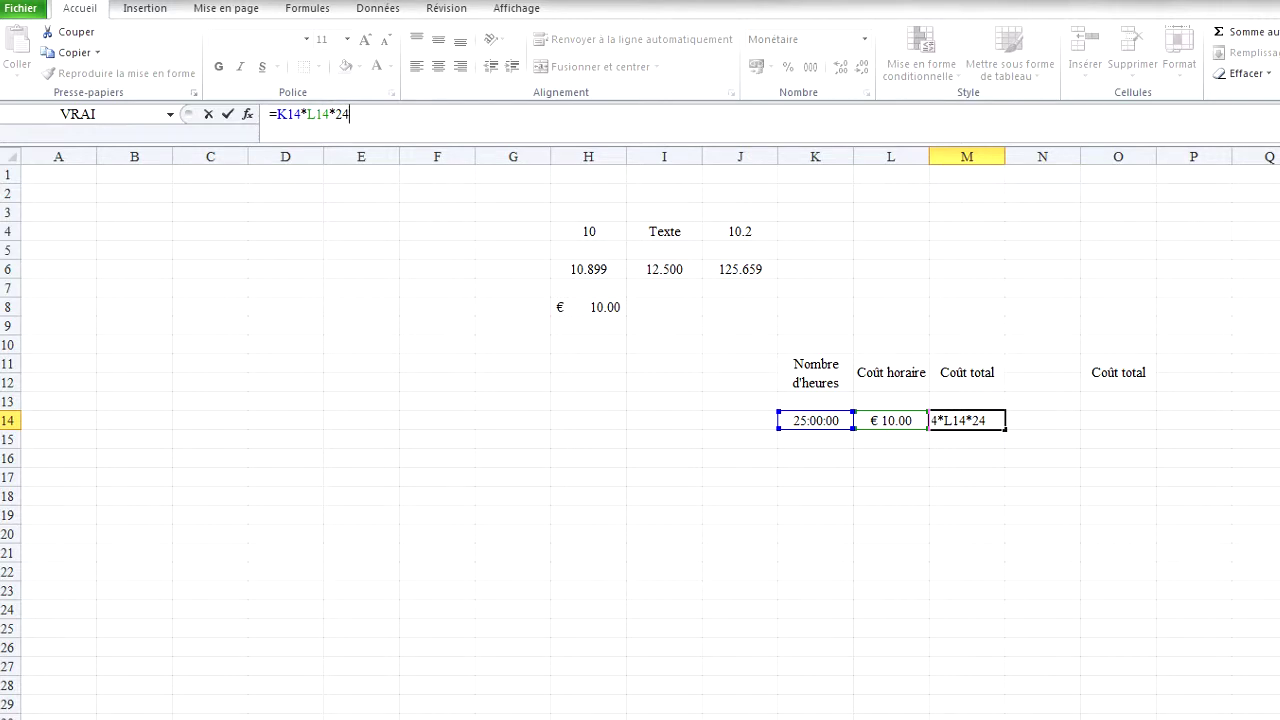
key("Return")
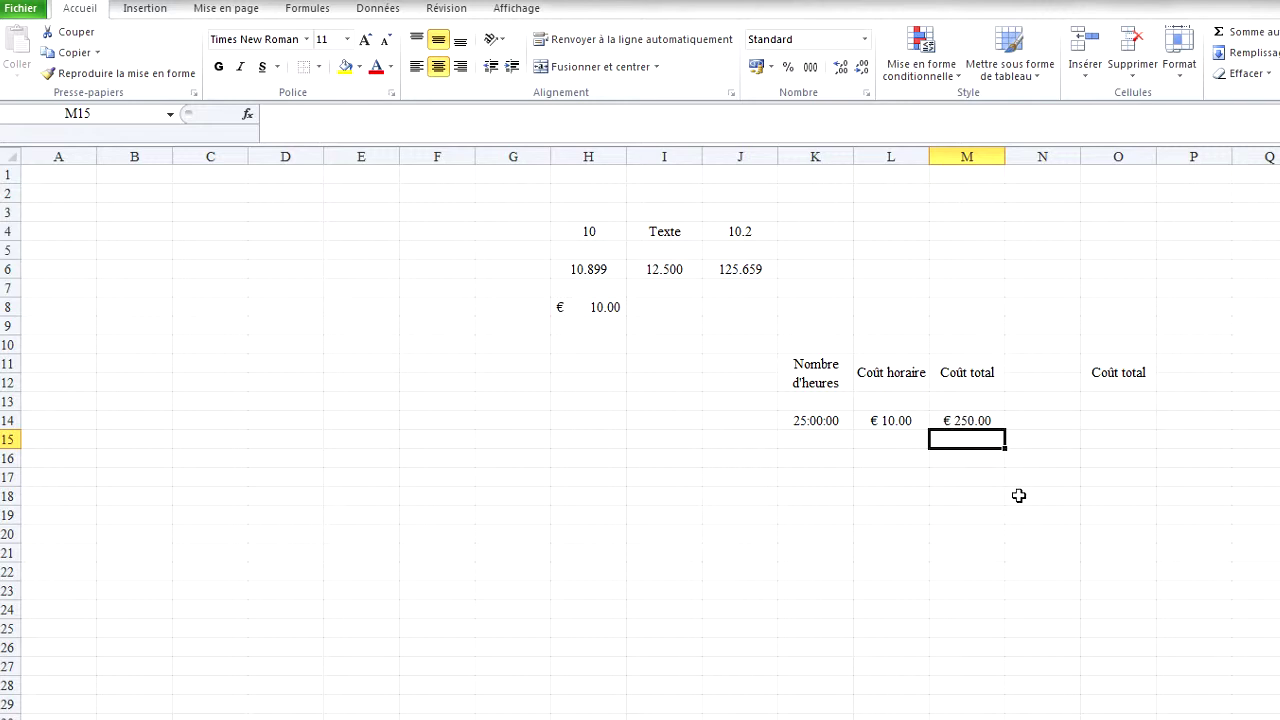
Step: Set the number format of cell M14 to Standard
left_click(1114, 418)
left_click(964, 424)
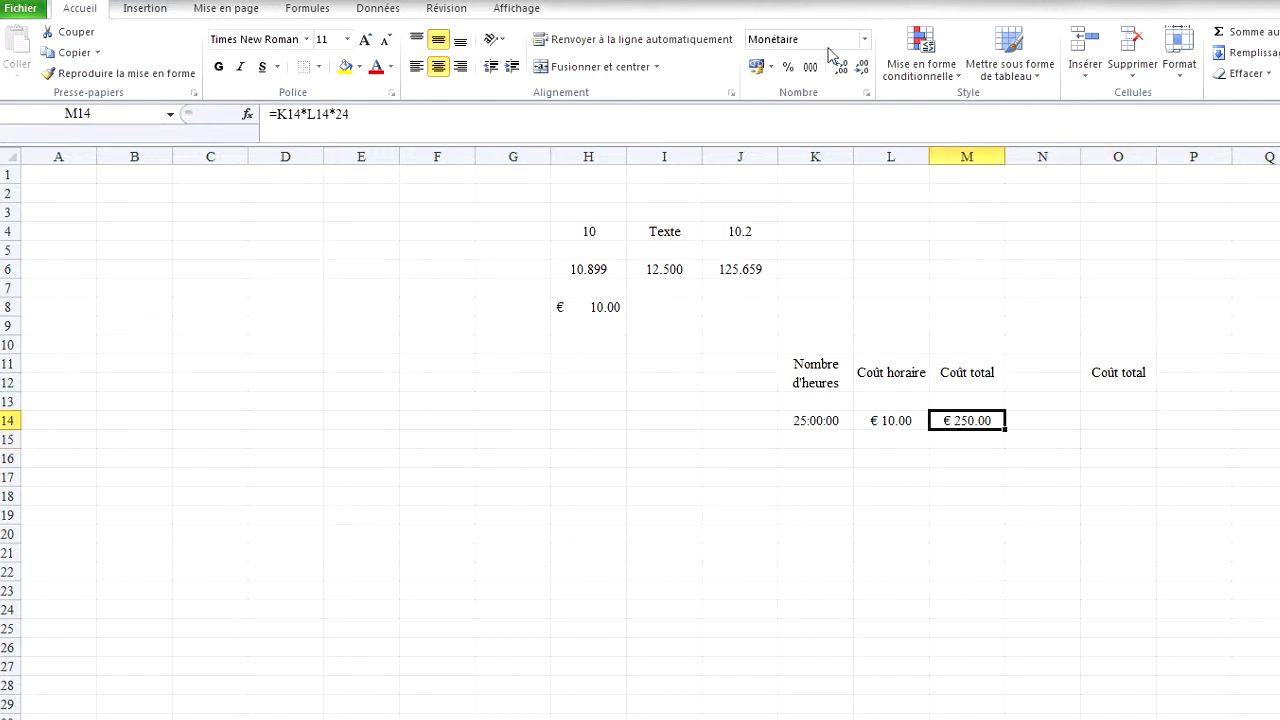
left_click(864, 39)
left_click(822, 62)
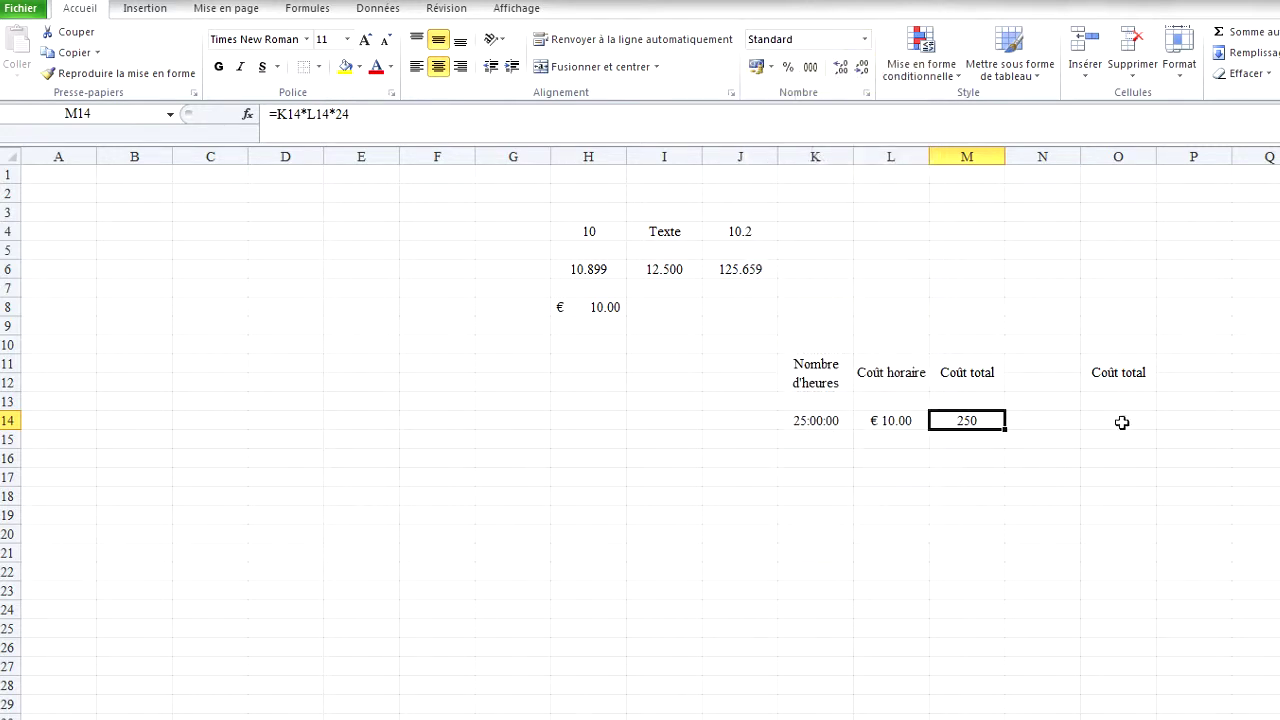
Step: Enter the formula =M14 in cell O14 under the second Coût total heading
left_click(1118, 420)
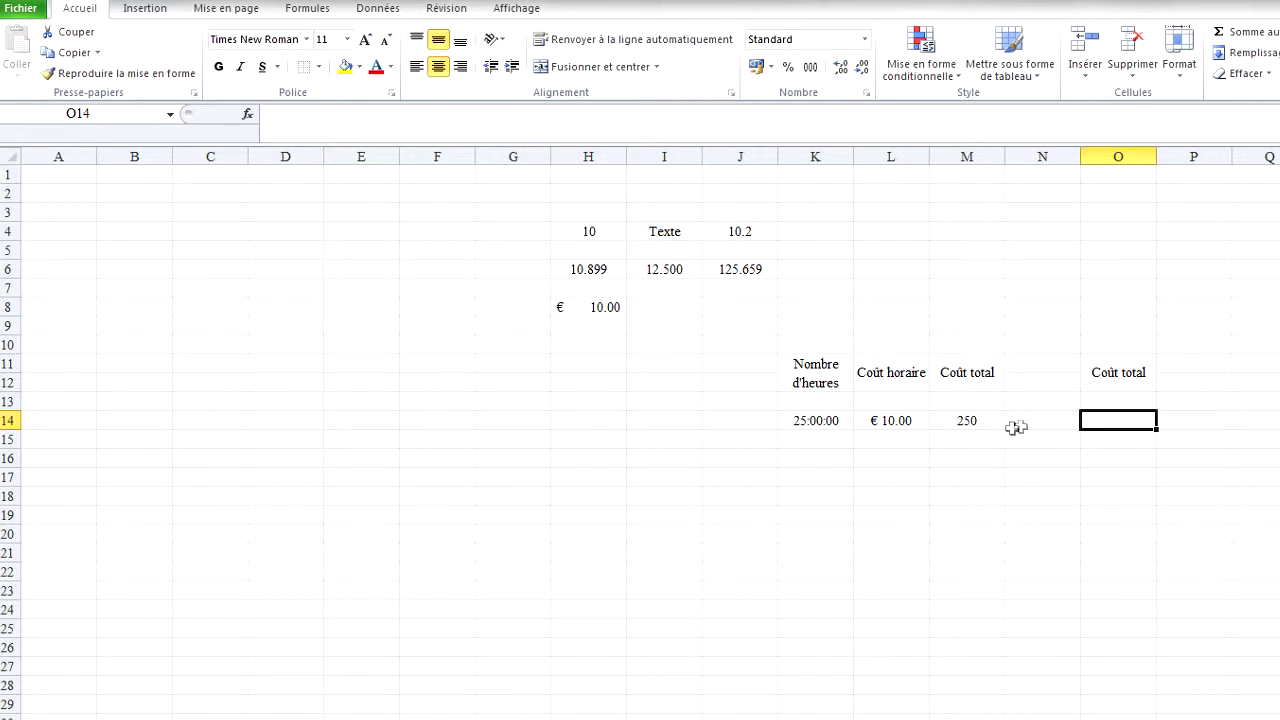
left_click(985, 425)
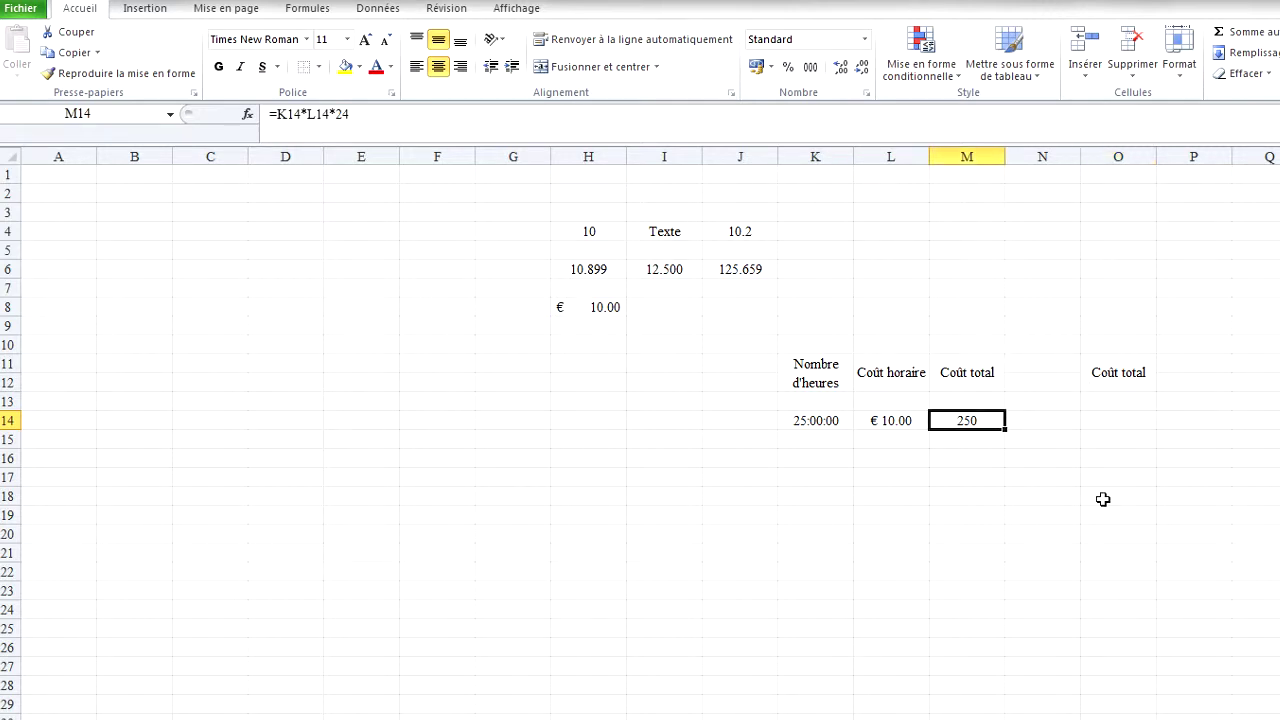
left_click(1124, 425)
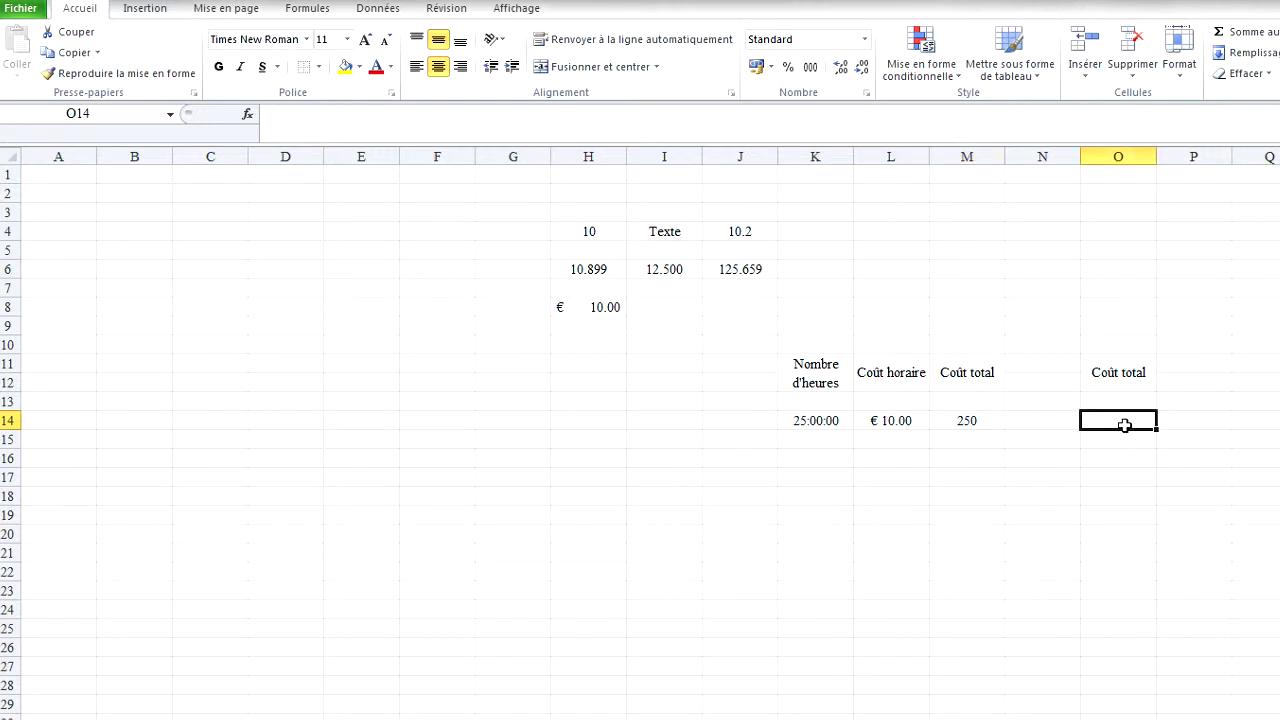
type("=")
left_click(966, 421)
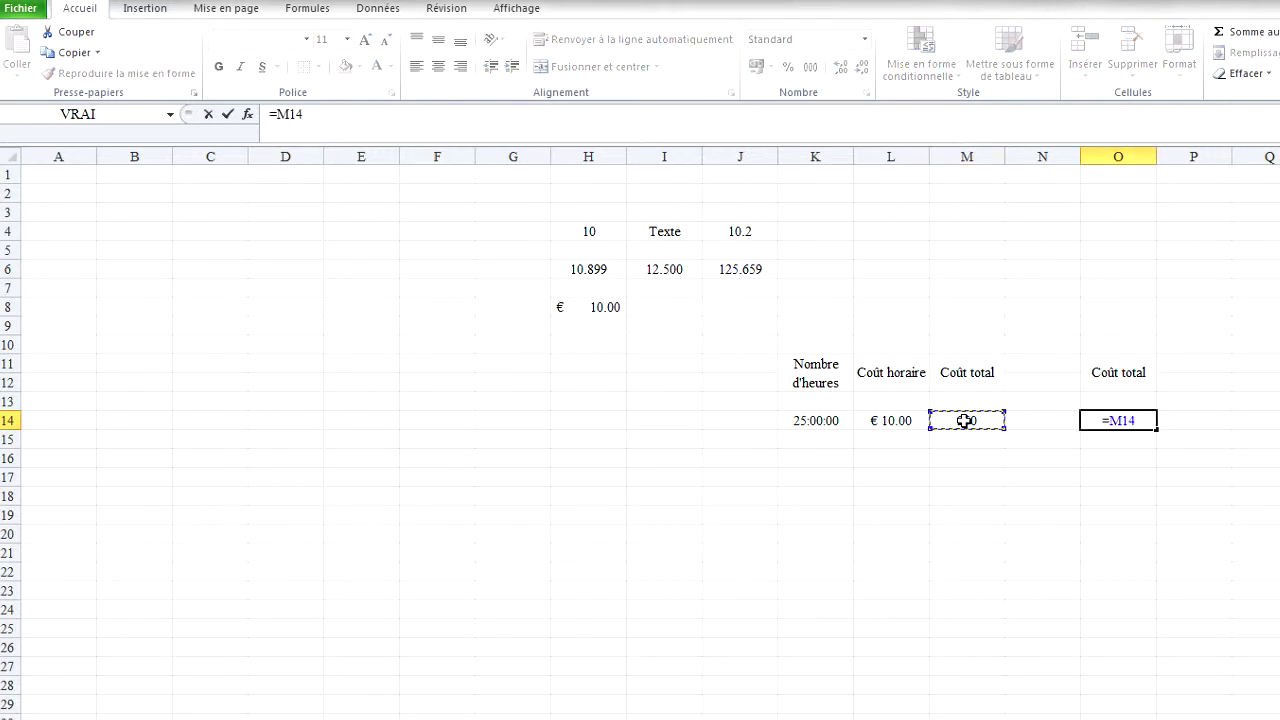
key("Return")
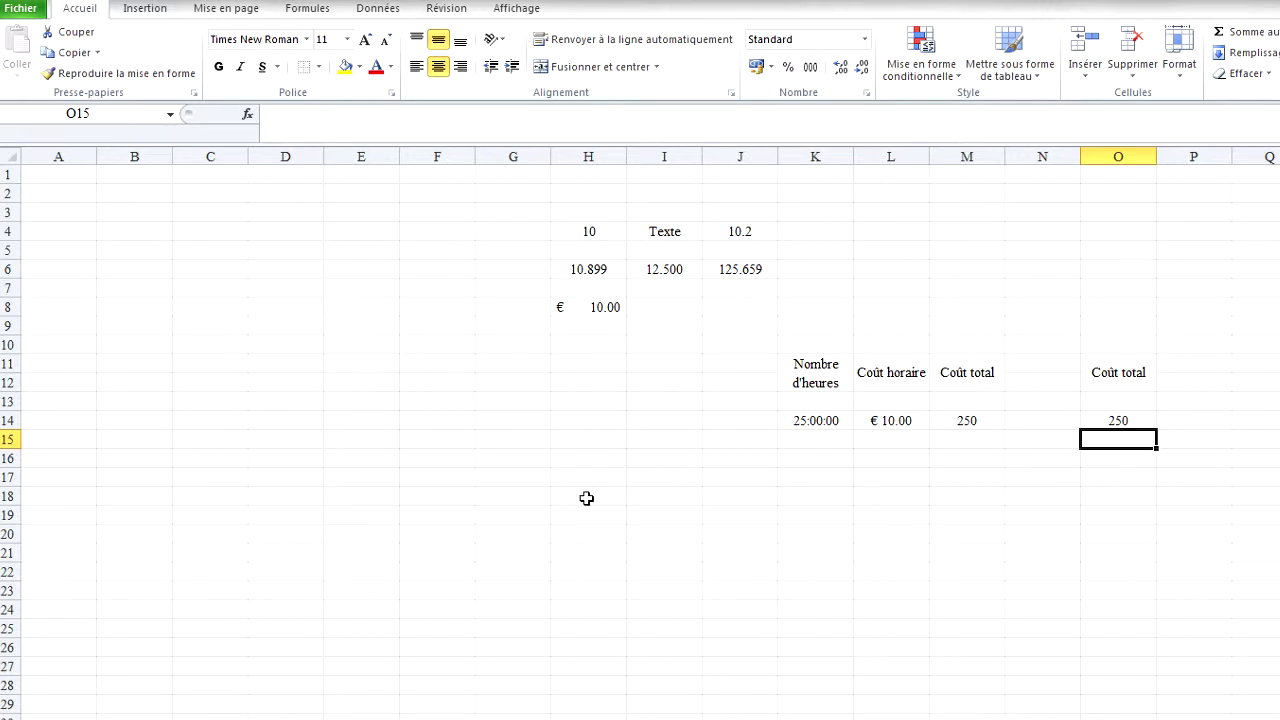
Step: Apply the Monétaire number format to the Coût total result in cell M14
left_click(993, 420)
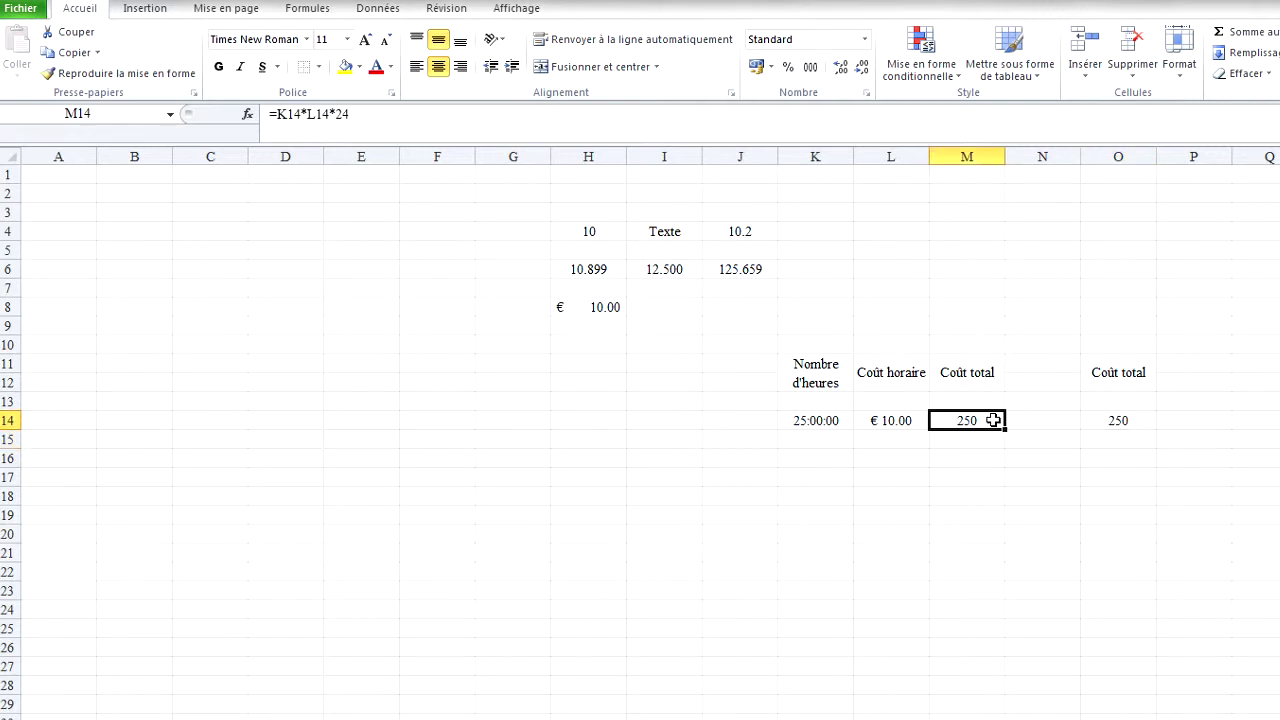
left_click(866, 40)
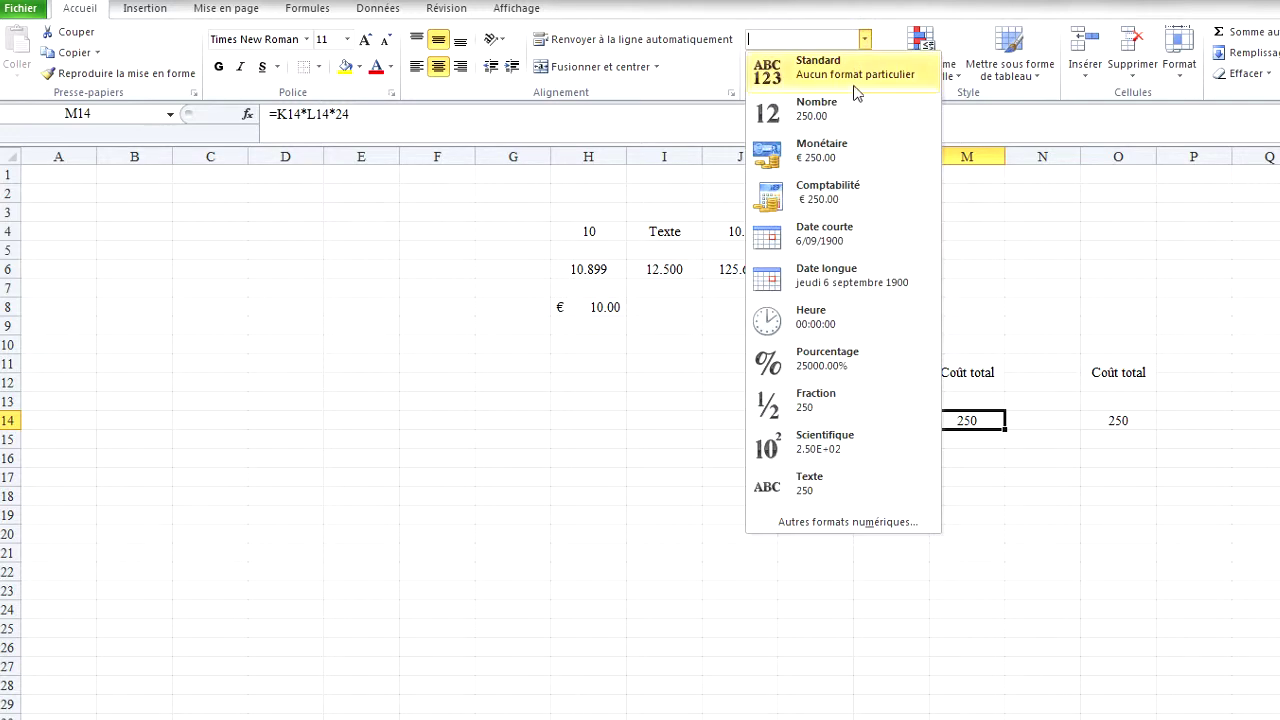
left_click(856, 165)
left_click(1038, 477)
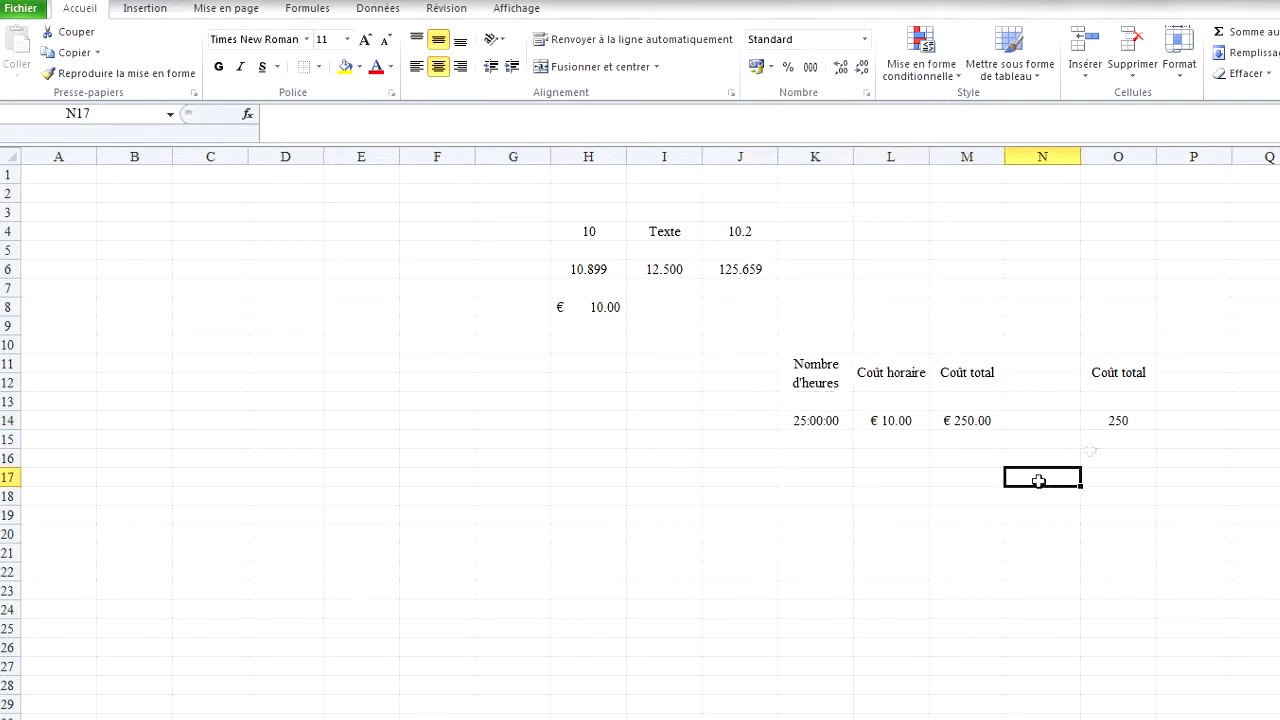
Step: Apply the Monétaire number format to the linked total in cell O14
left_click(1117, 420)
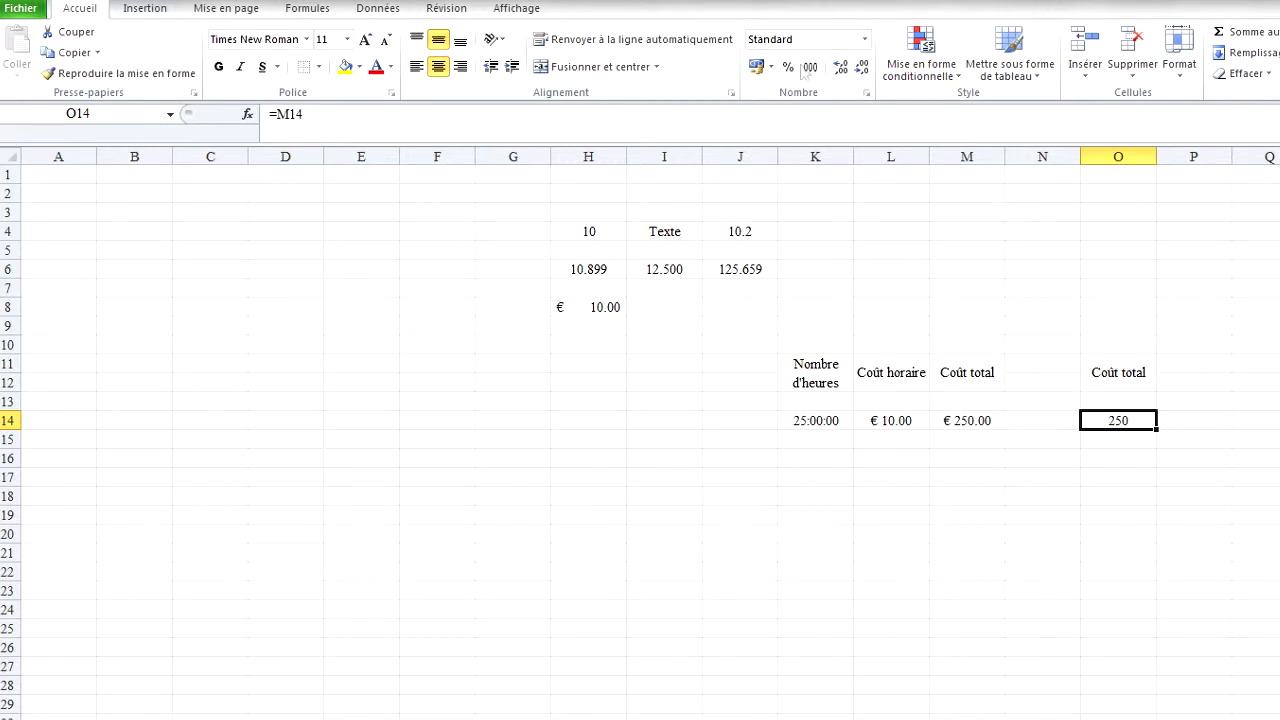
left_click(866, 38)
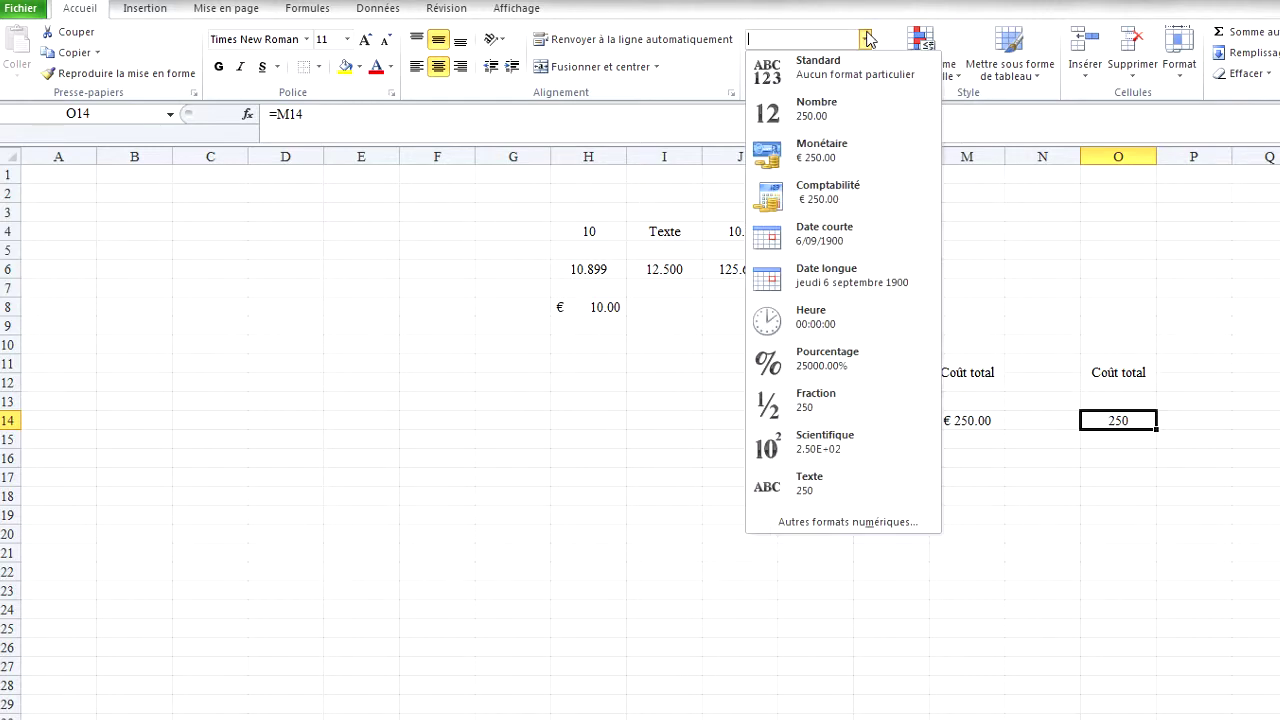
left_click(838, 147)
left_click(1168, 497)
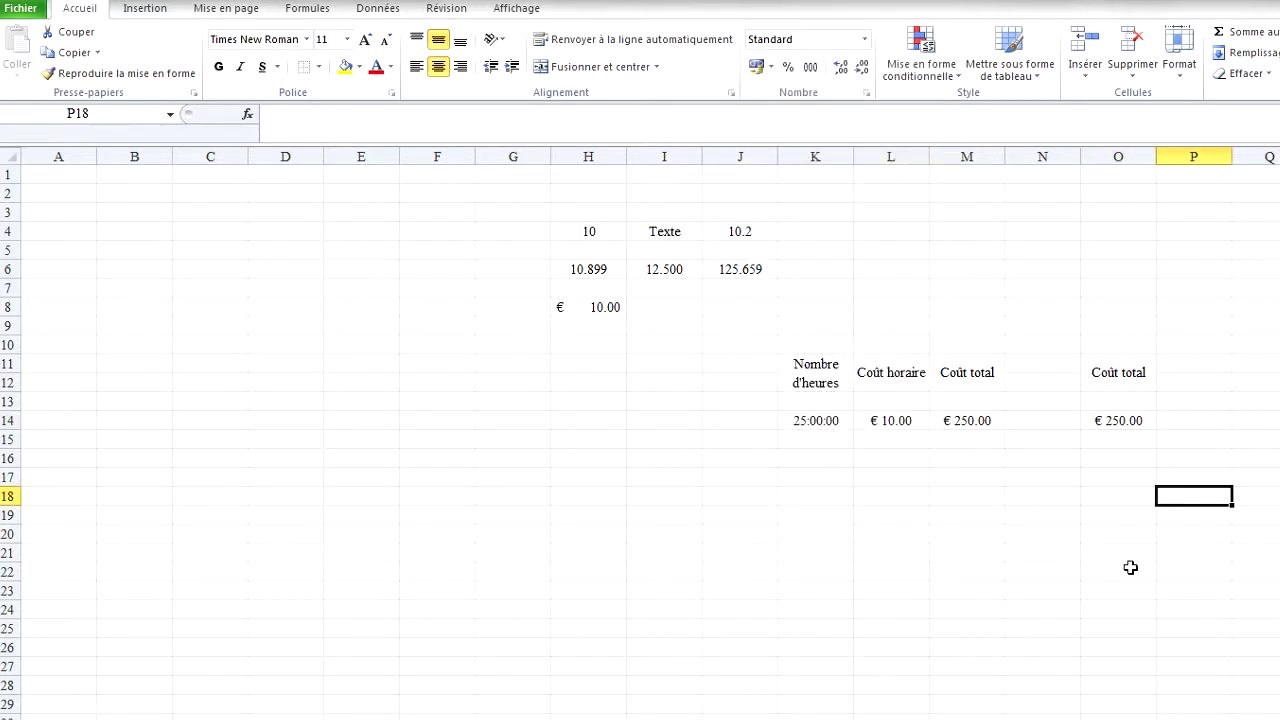
Step: Add borders on all sides of cell M14 with the Toutes les bordures option
left_click(970, 420)
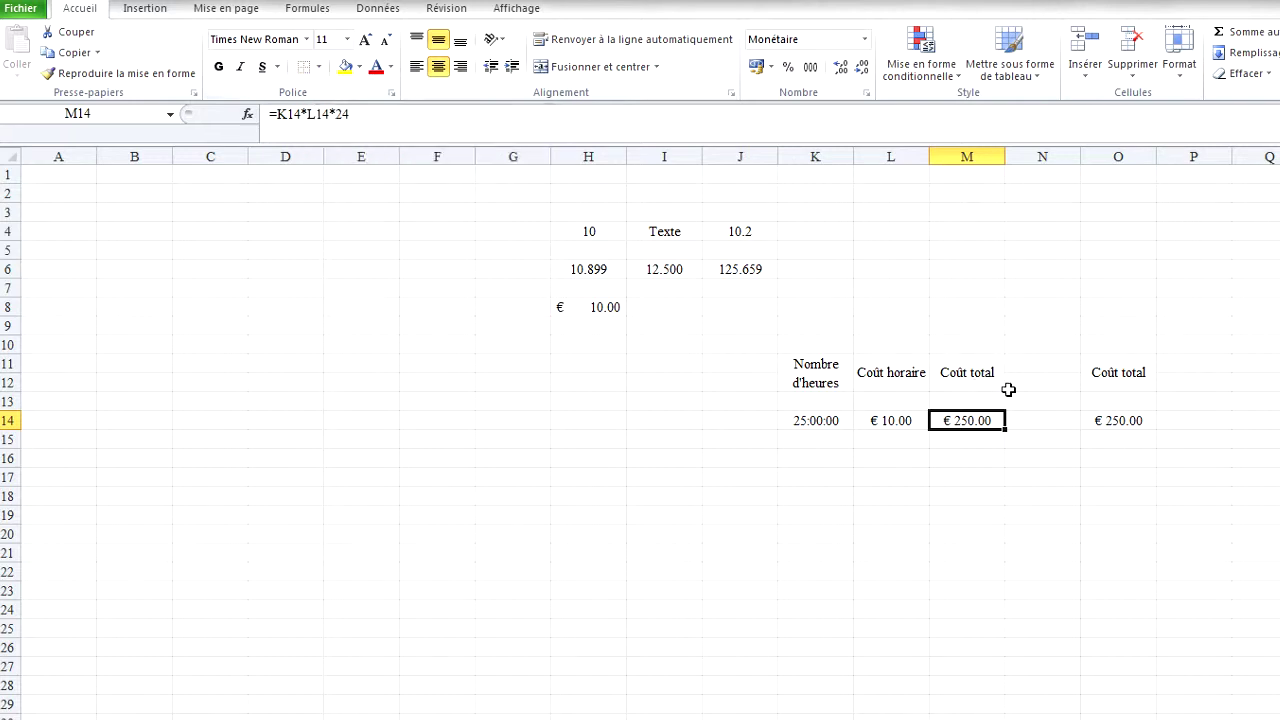
left_click(319, 67)
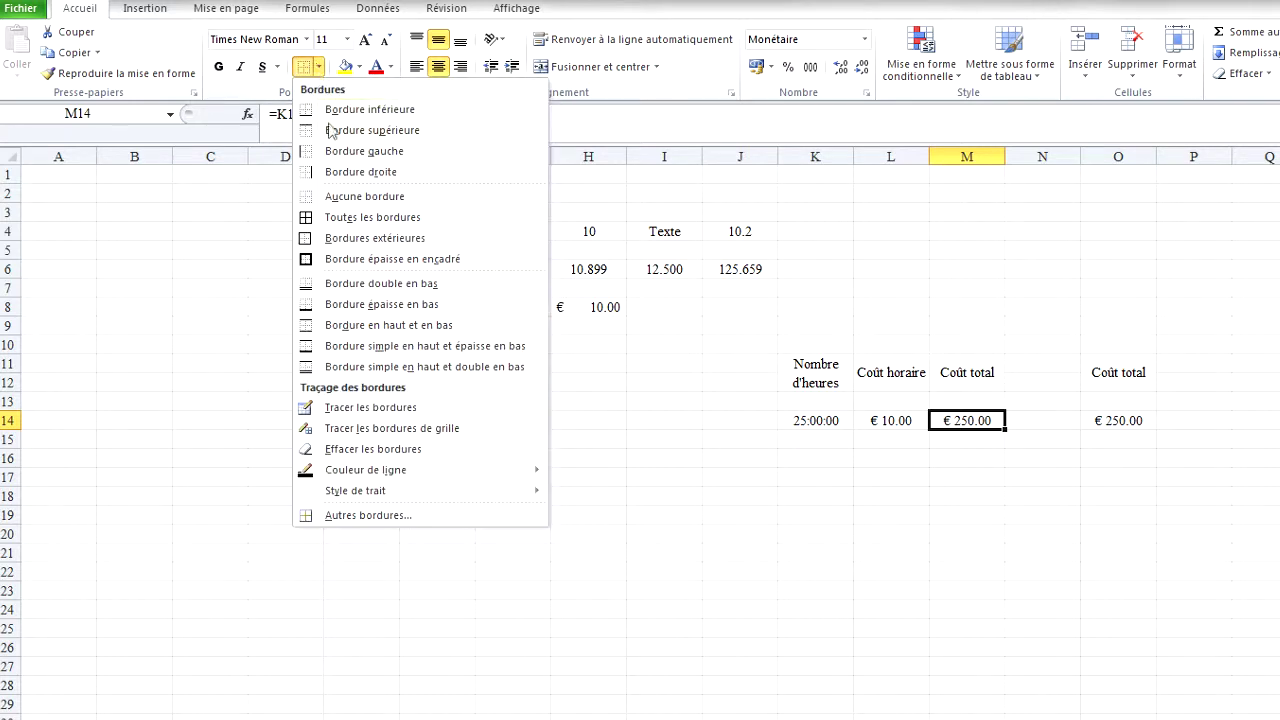
left_click(362, 217)
left_click(992, 497)
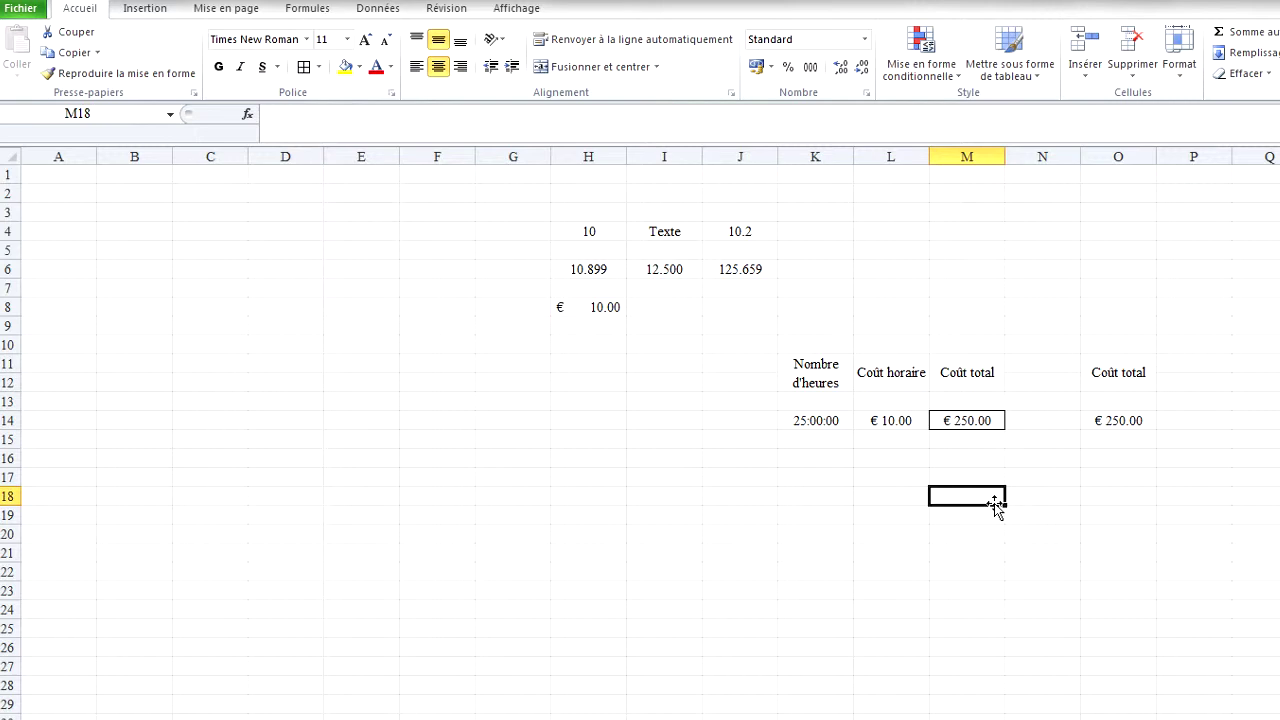
Step: Set the number format of cell O14 back to Standard
left_click(1103, 418)
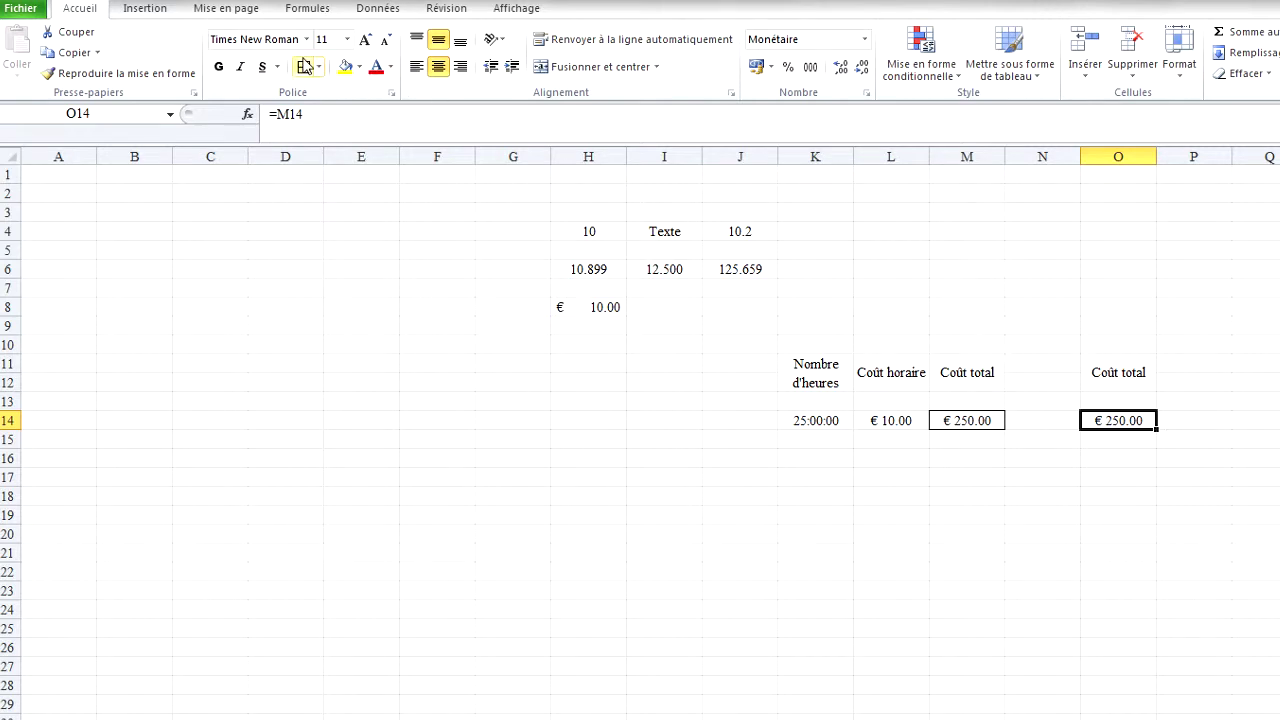
left_click(1108, 497)
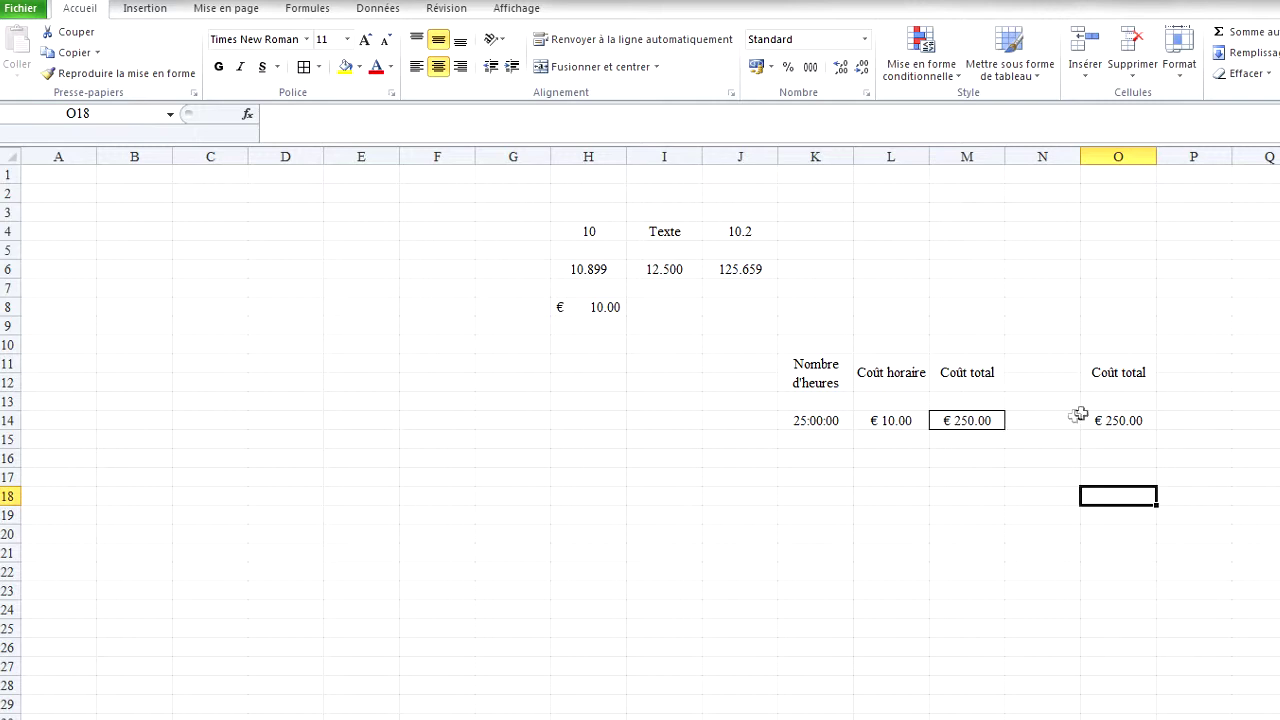
left_click(1121, 422)
left_click(846, 38)
left_click(800, 65)
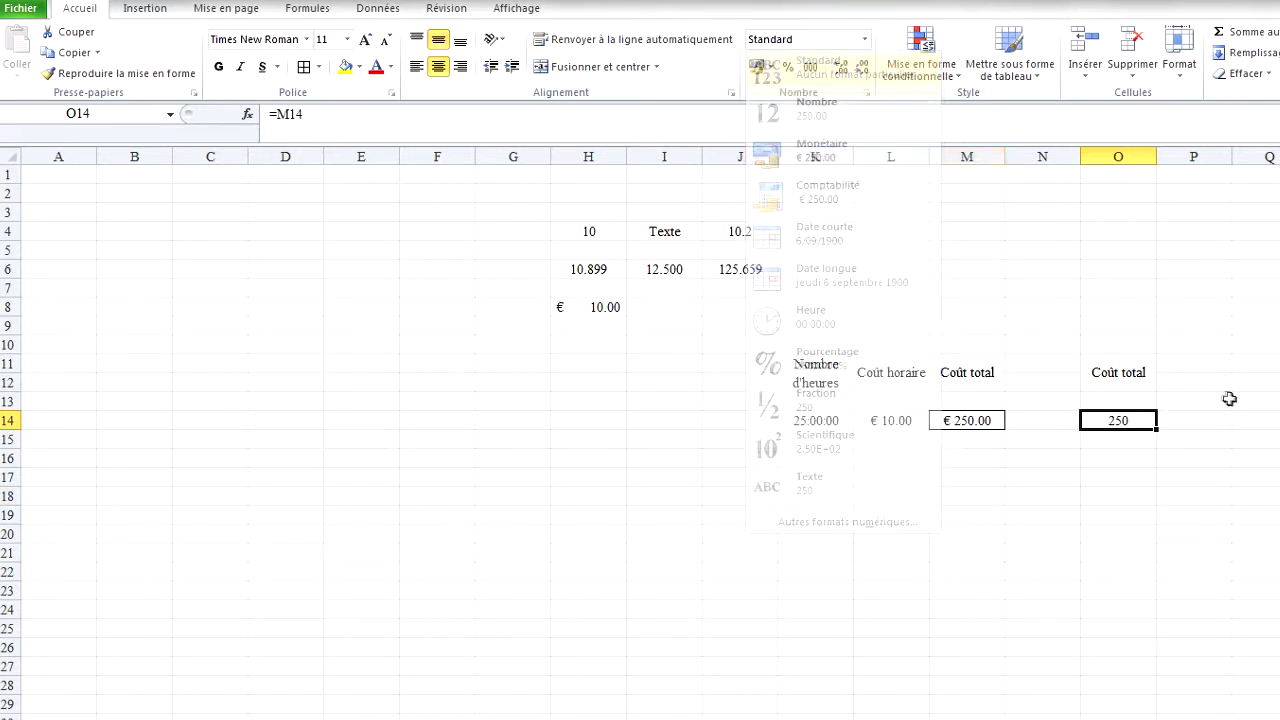
left_click(1226, 398)
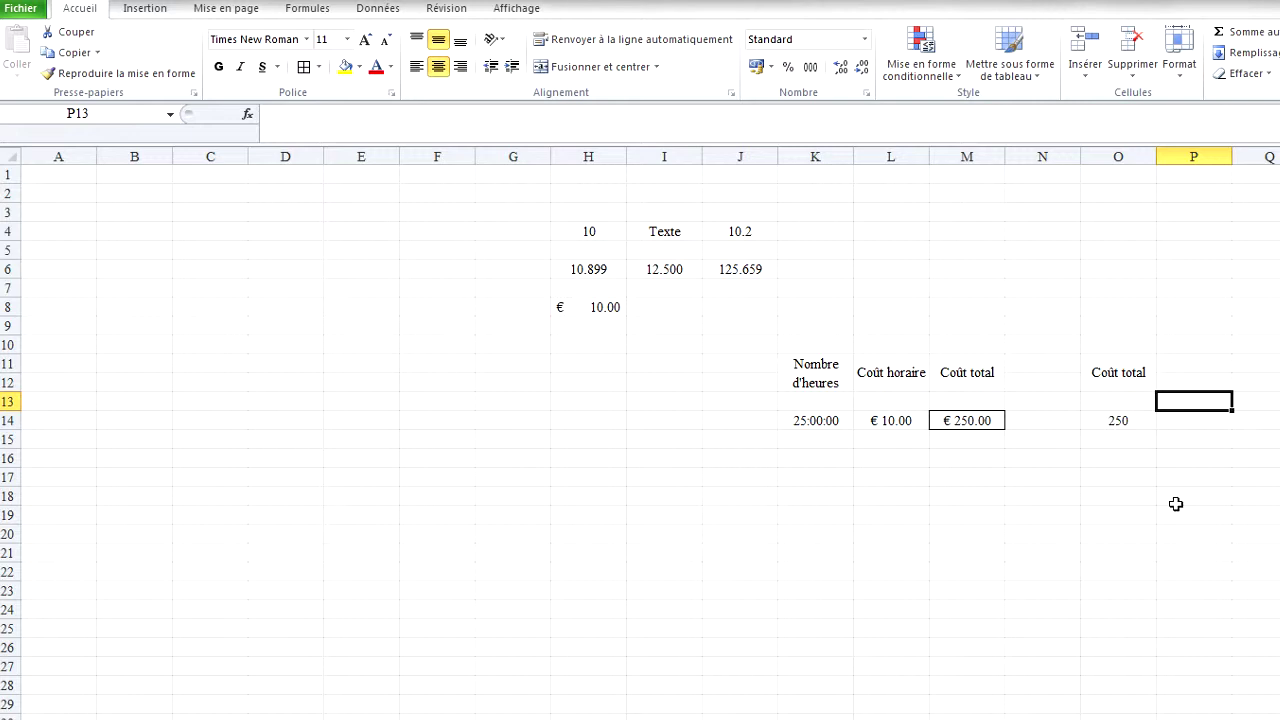
Step: Copy the currency format and borders of cell M14 onto cell O14 with Reproduire la mise en forme
left_click(1127, 416)
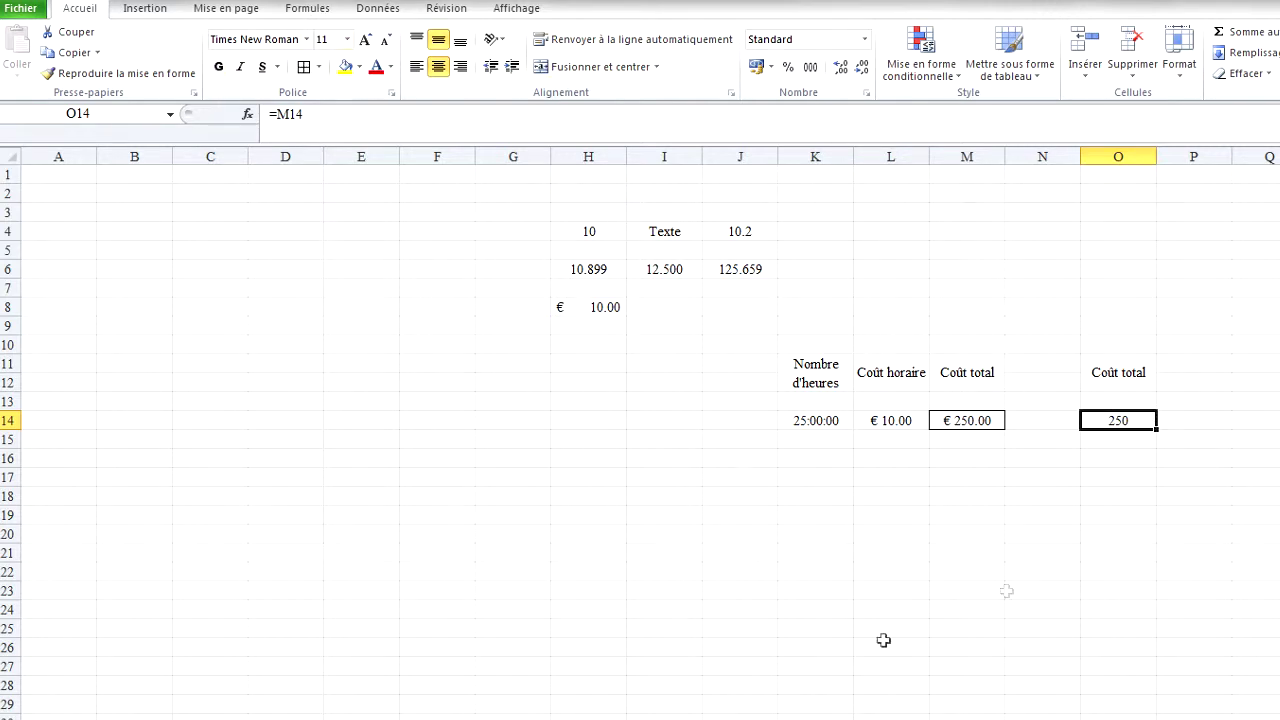
left_click(957, 421)
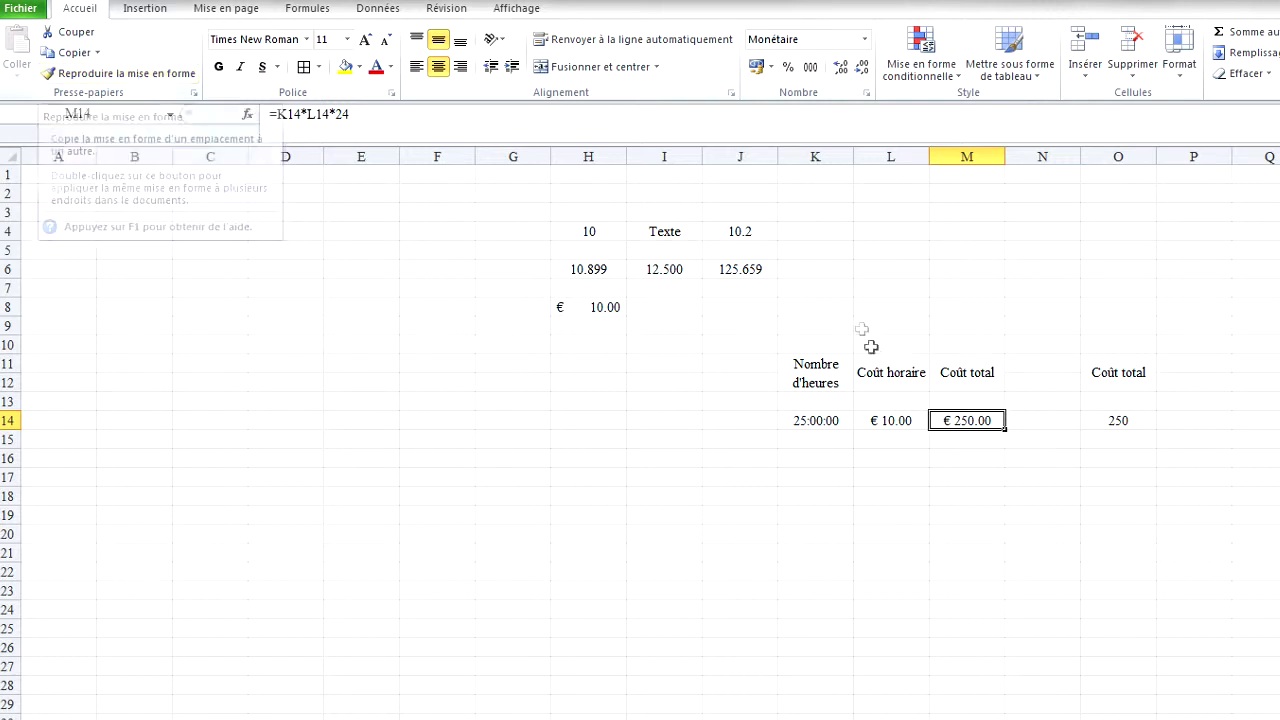
left_click(122, 75)
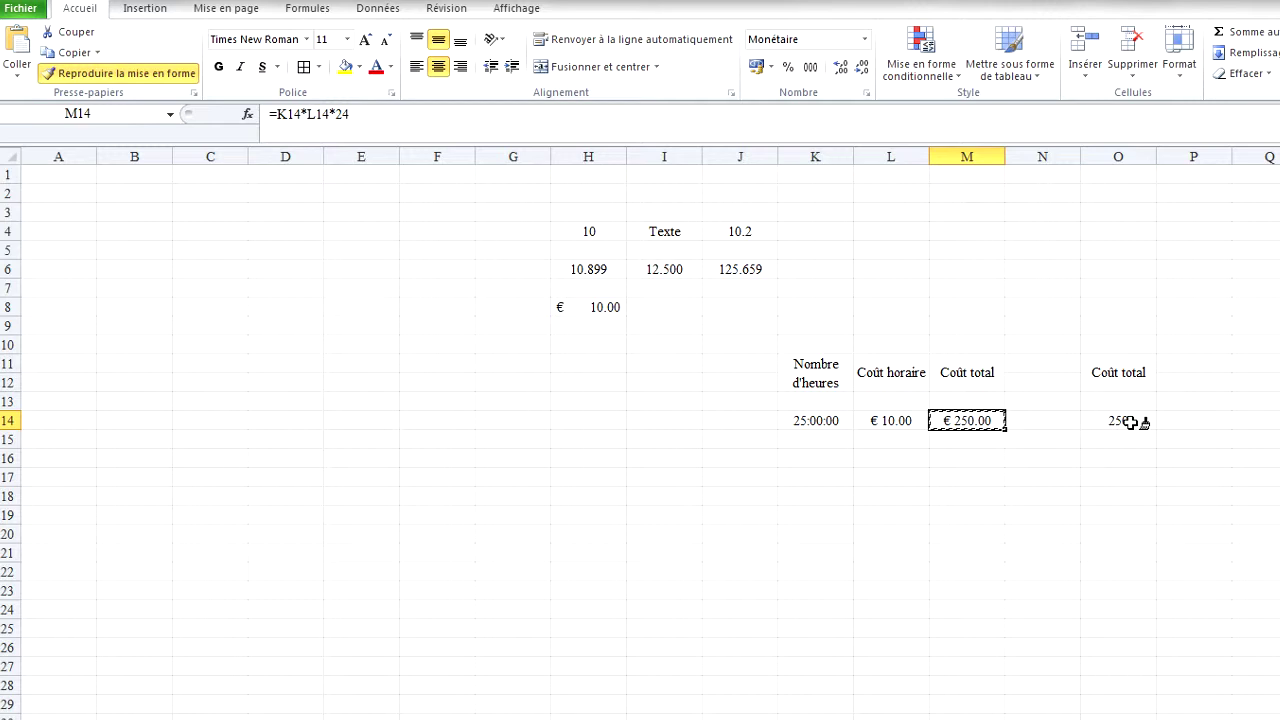
left_click(1129, 422)
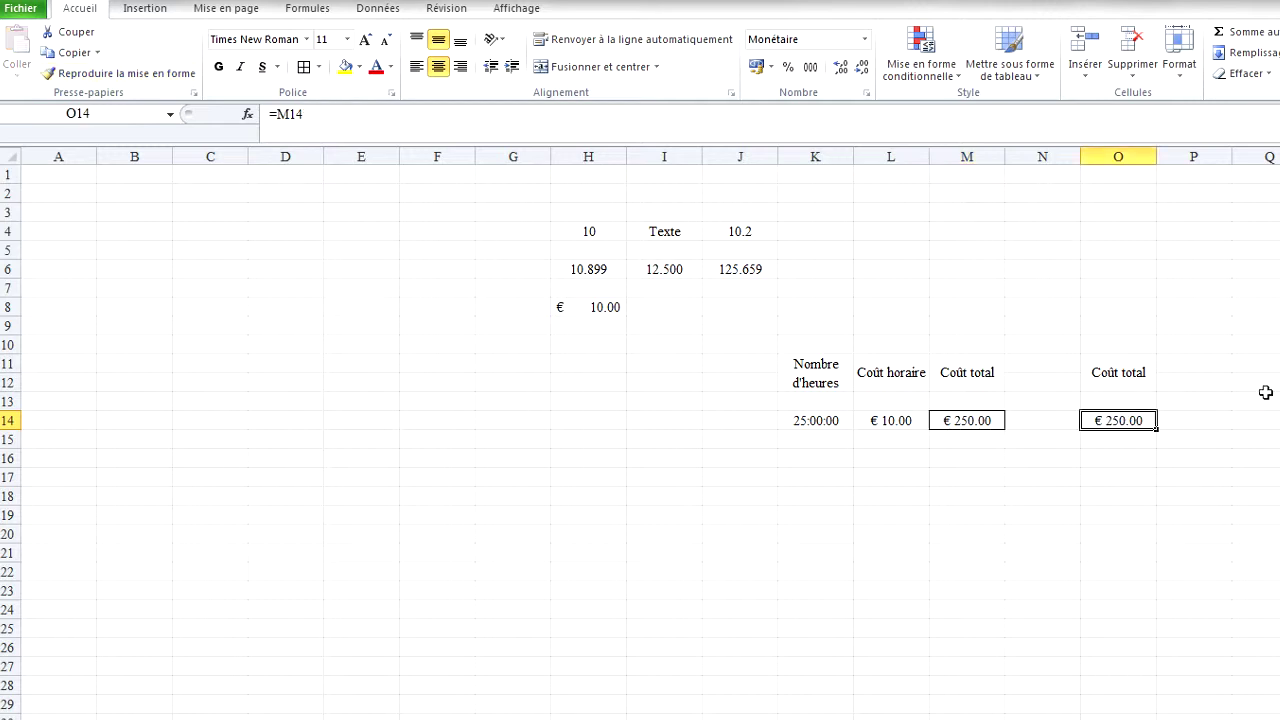
left_click(1277, 383)
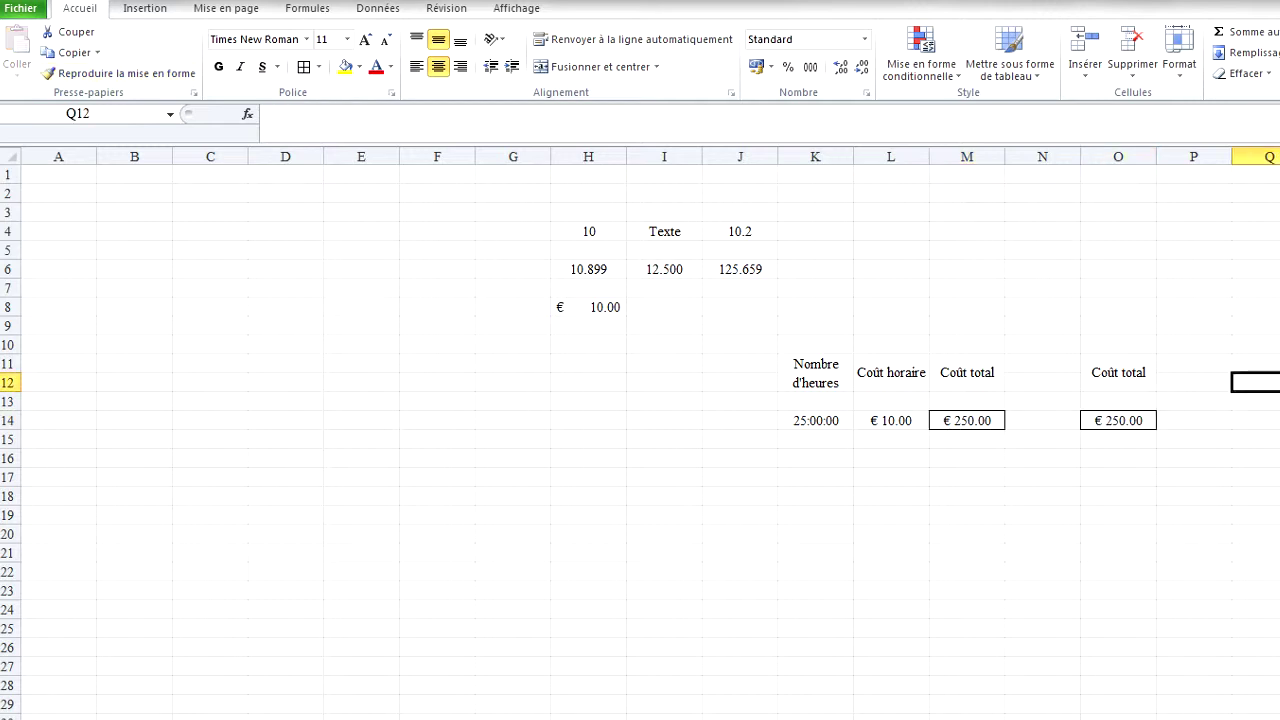